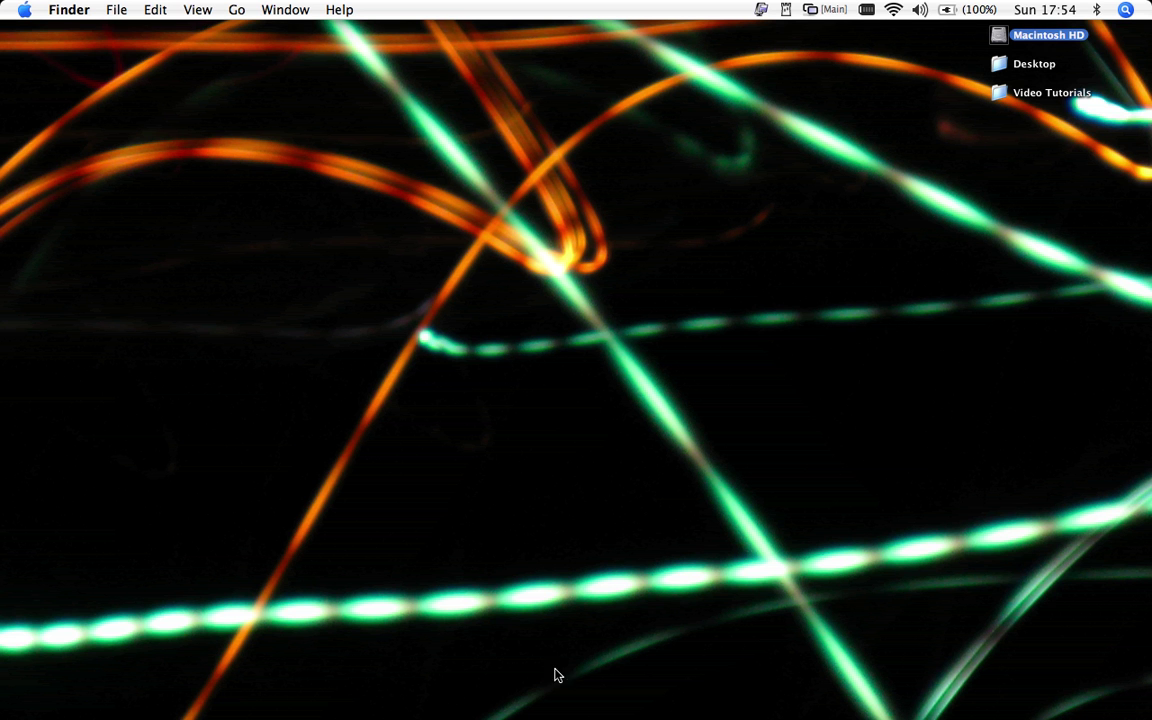
# Step: Launch Comic Life from the Dock, with a Spotlight search for 'comic' also started
pyautogui.moveTo(480, 712)
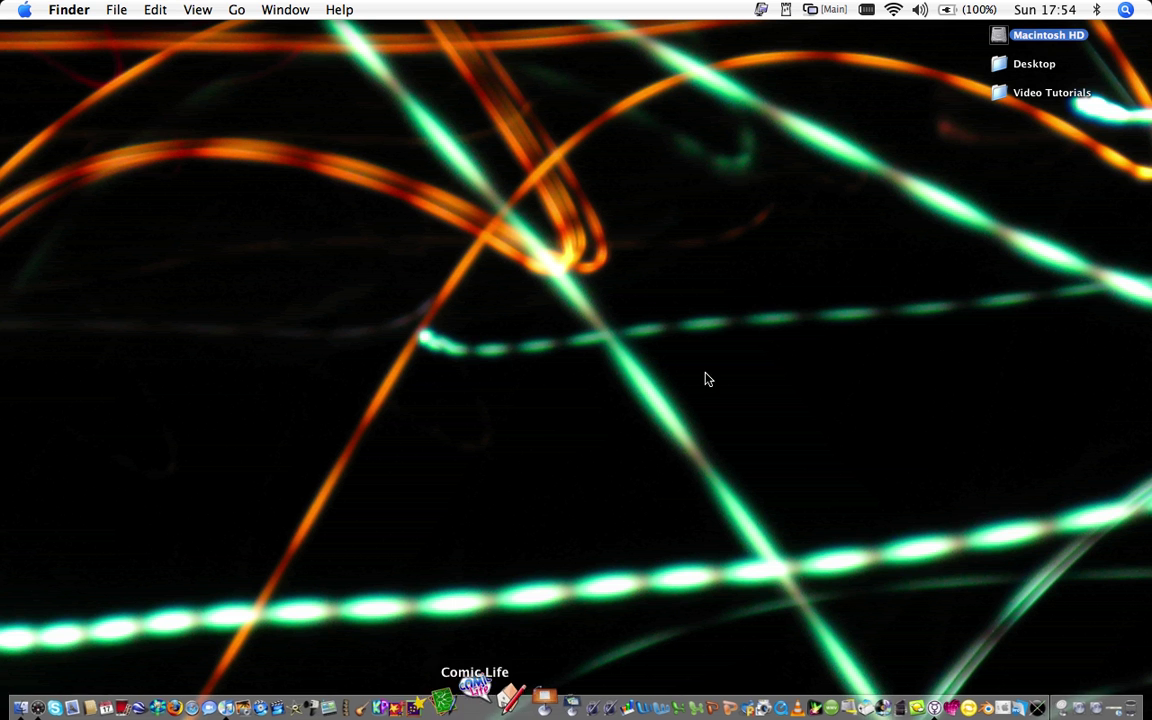
pyautogui.click(999, 38)
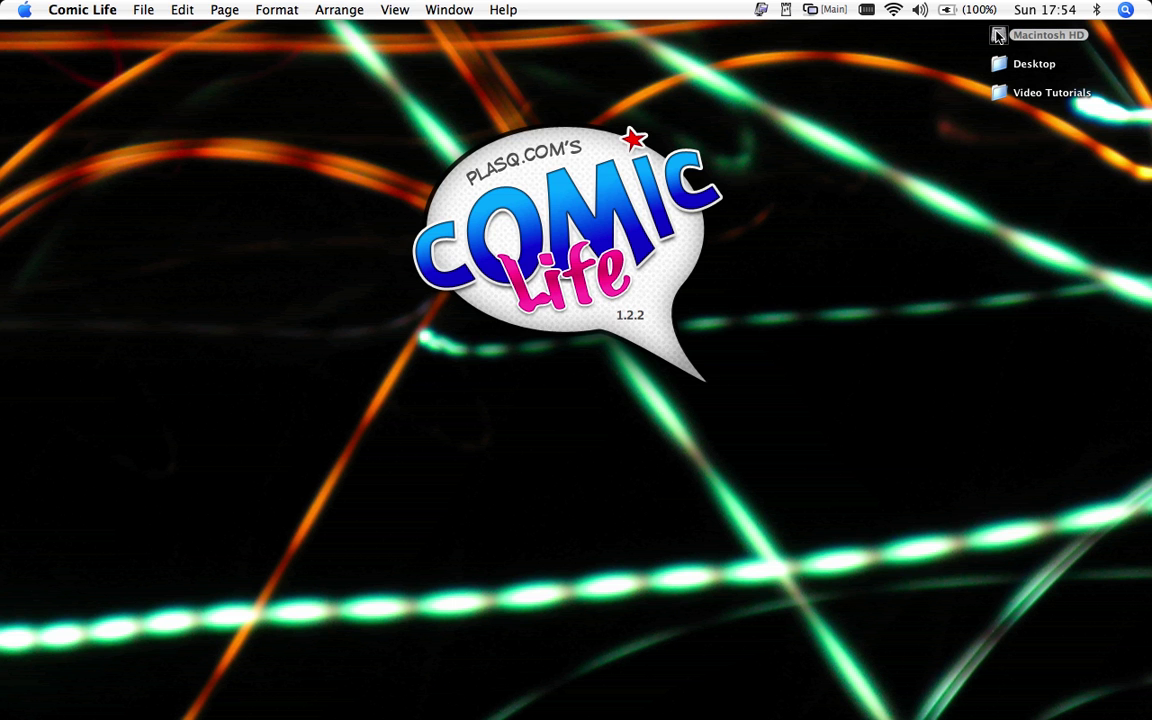
pyautogui.click(1125, 10)
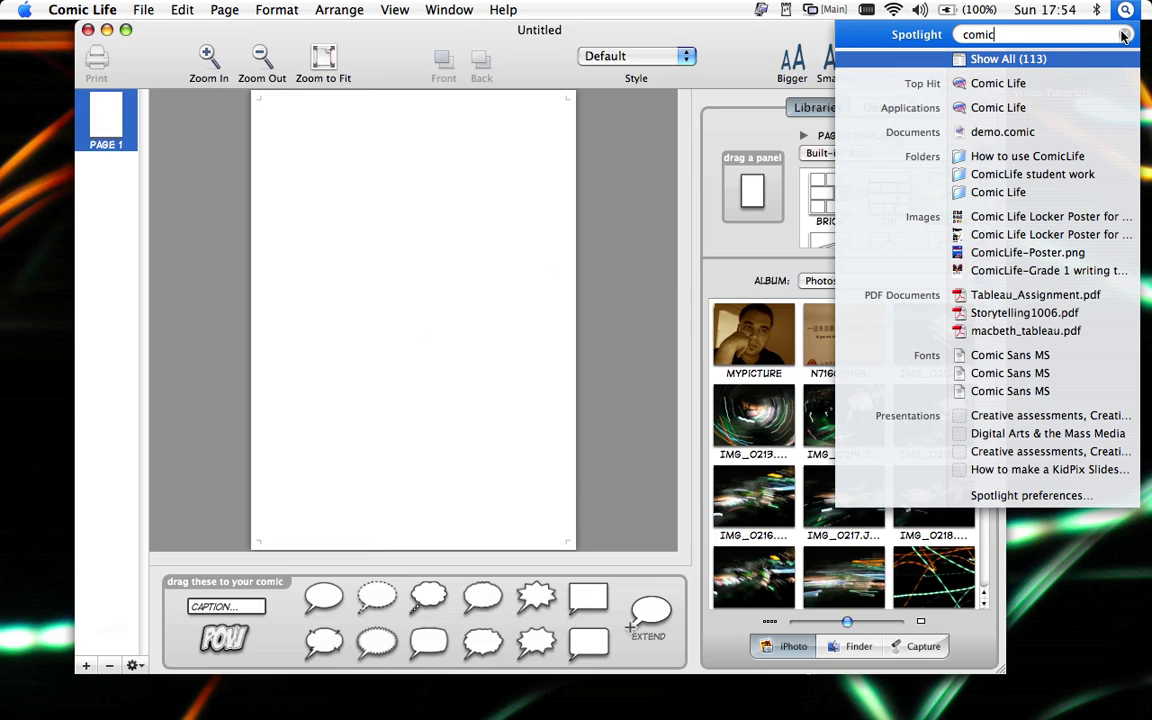
# Step: Dismiss the Spotlight results and postpone the software update with Later
pyautogui.click(1124, 35)
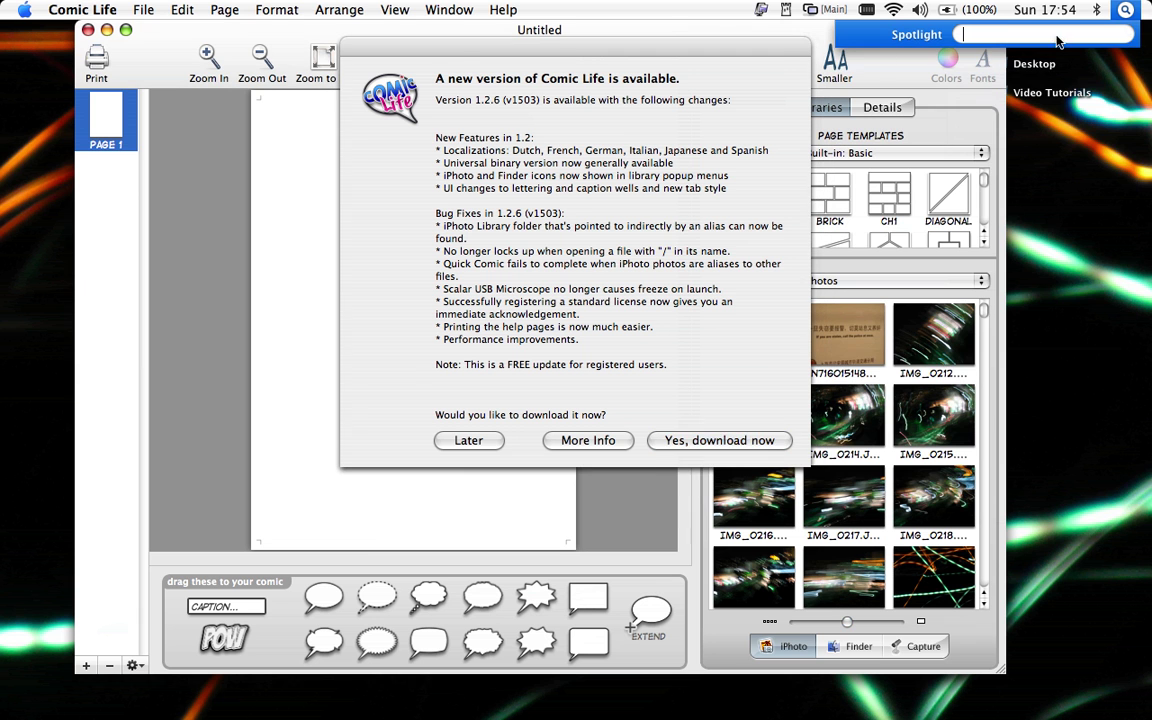
pyautogui.click(695, 41)
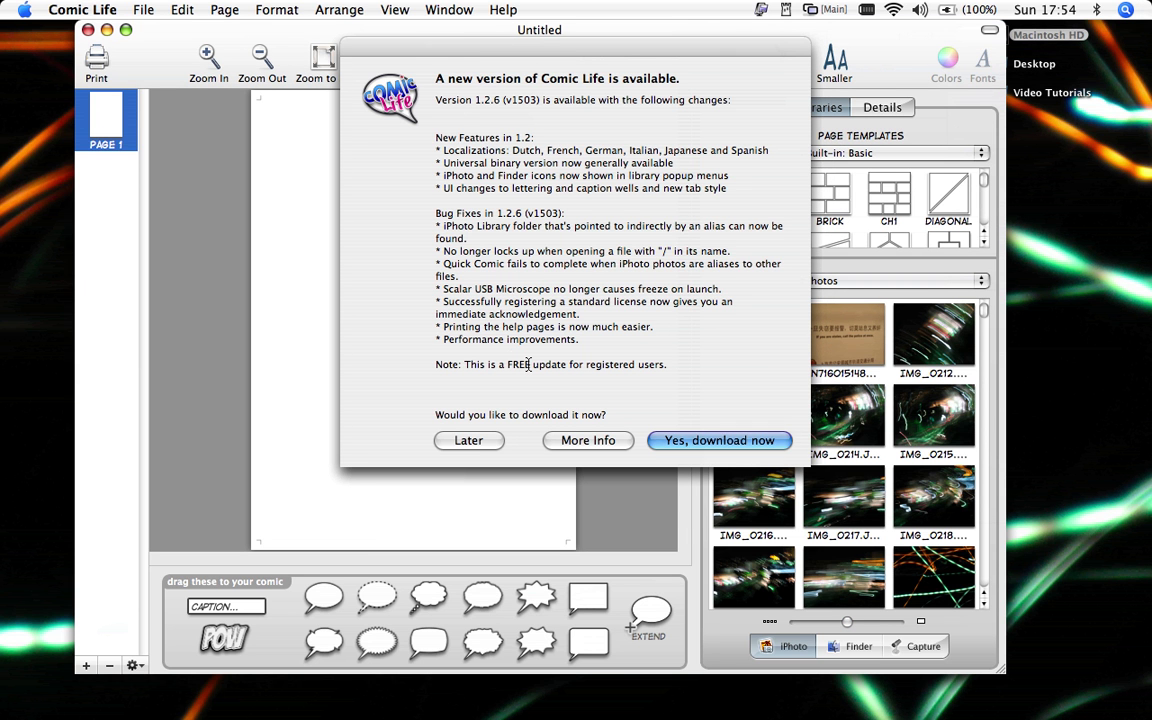
pyautogui.click(472, 440)
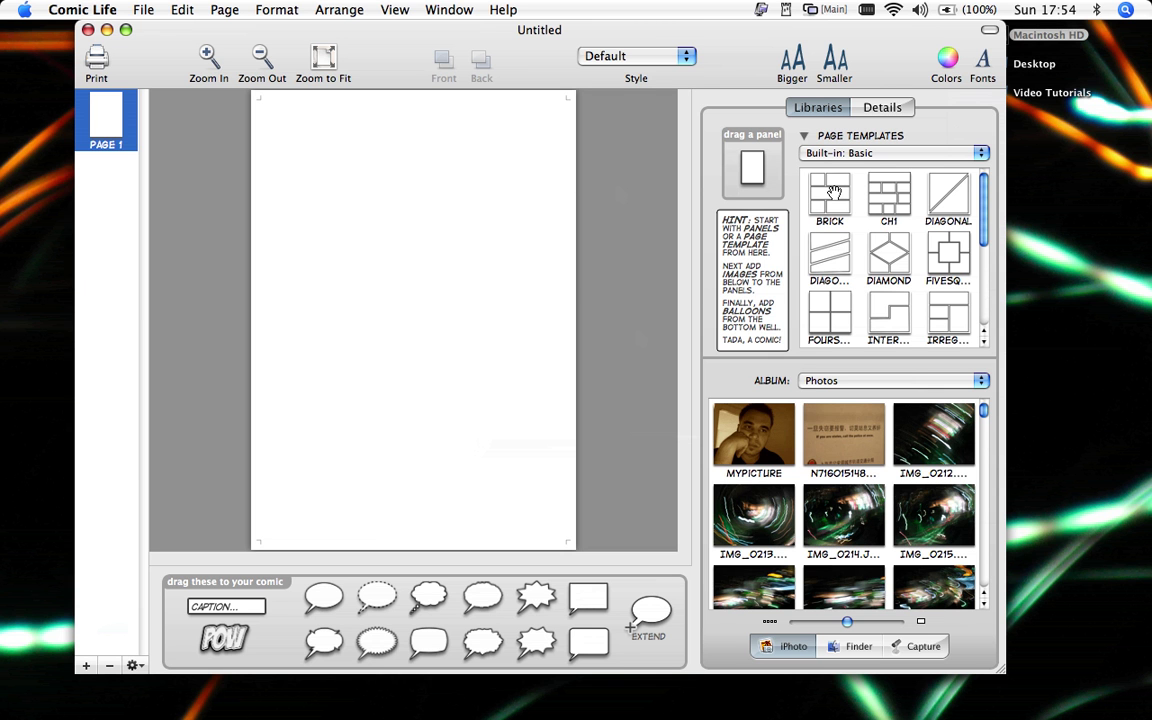
# Step: Apply the six-panel Brick page layout and show the Built-in: Comic 1 templates
pyautogui.moveTo(833, 192); pyautogui.dragTo(442, 257)
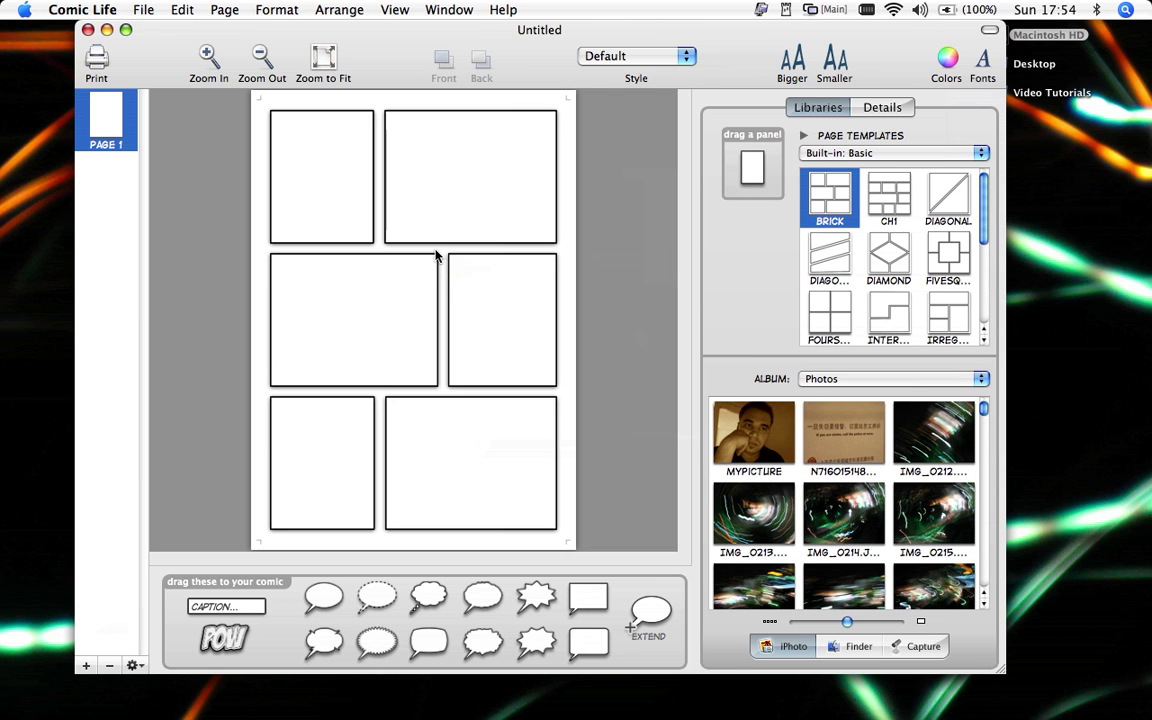
pyautogui.click(883, 137)
pyautogui.click(981, 153)
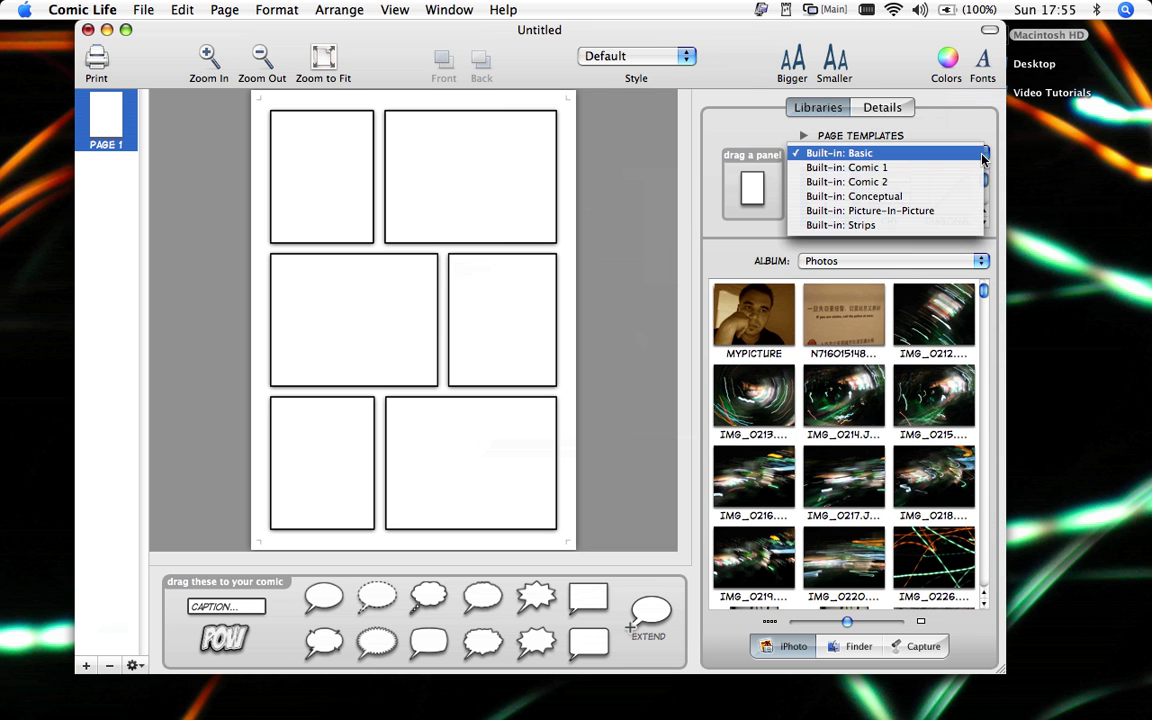
pyautogui.click(905, 167)
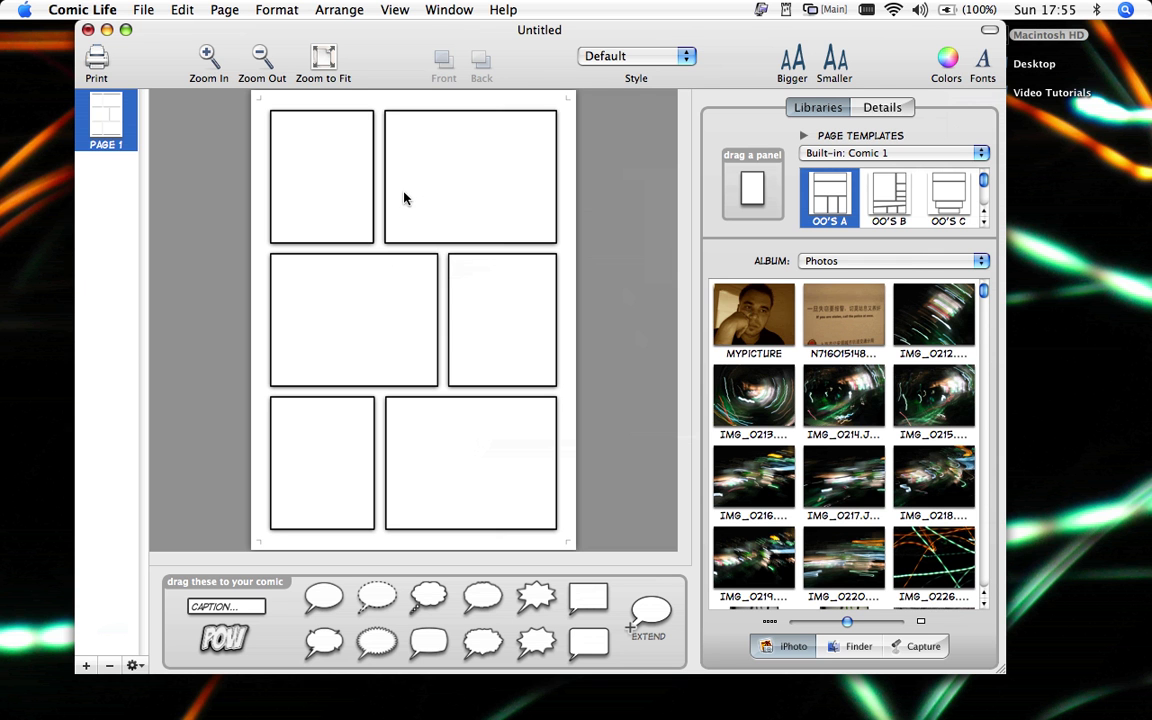
# Step: Drop MYPICTURE into the top-right panel, enlarged to a close-up framed on the face
pyautogui.moveTo(748, 310); pyautogui.dragTo(484, 170)
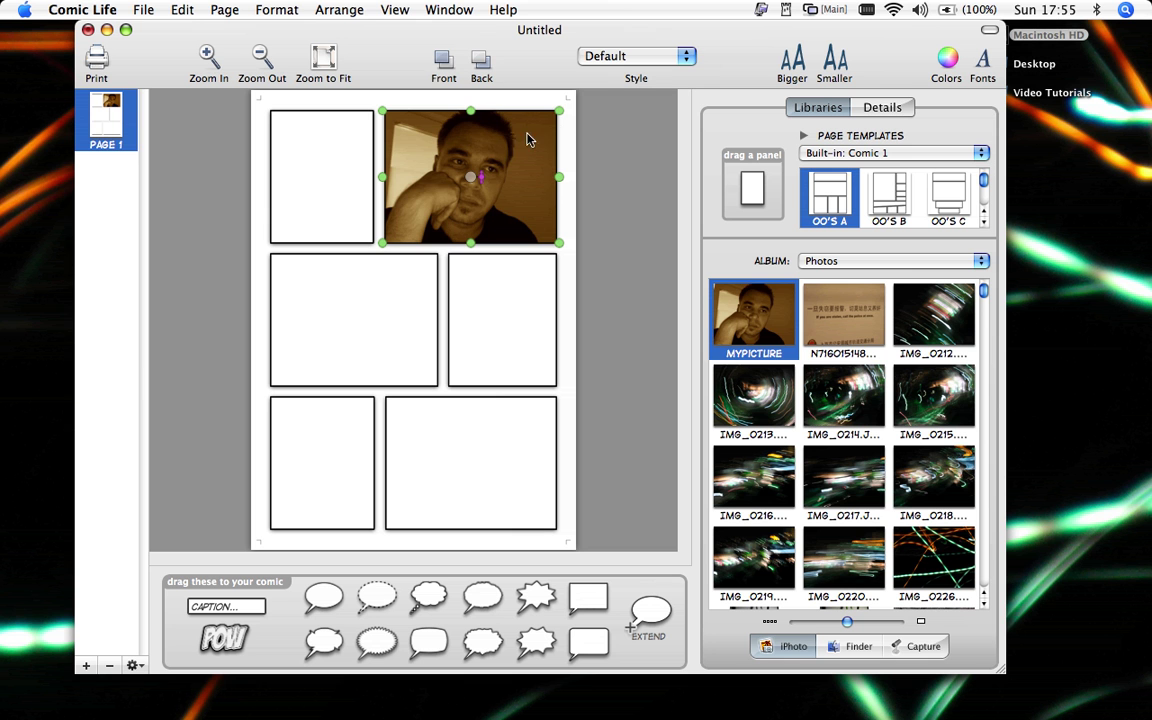
pyautogui.moveTo(561, 117); pyautogui.dragTo(731, 181)
pyautogui.moveTo(481, 147)
pyautogui.mouseDown()
pyautogui.moveTo(458, 154)
pyautogui.moveTo(481, 180)
pyautogui.moveTo(488, 136)
pyautogui.moveTo(458, 151)
pyautogui.moveTo(503, 163)
pyautogui.moveTo(465, 138)
pyautogui.mouseUp()
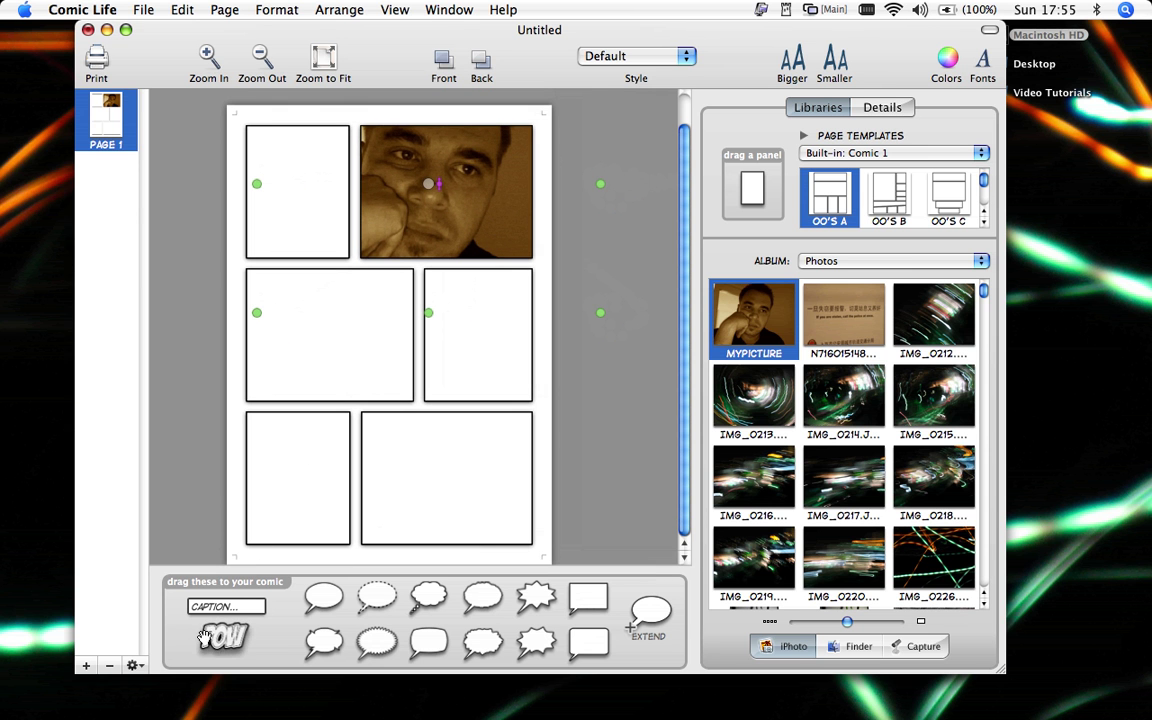
# Step: Add POW-style lettering reading 'TITLE' to the page
pyautogui.moveTo(200, 637); pyautogui.dragTo(327, 325)
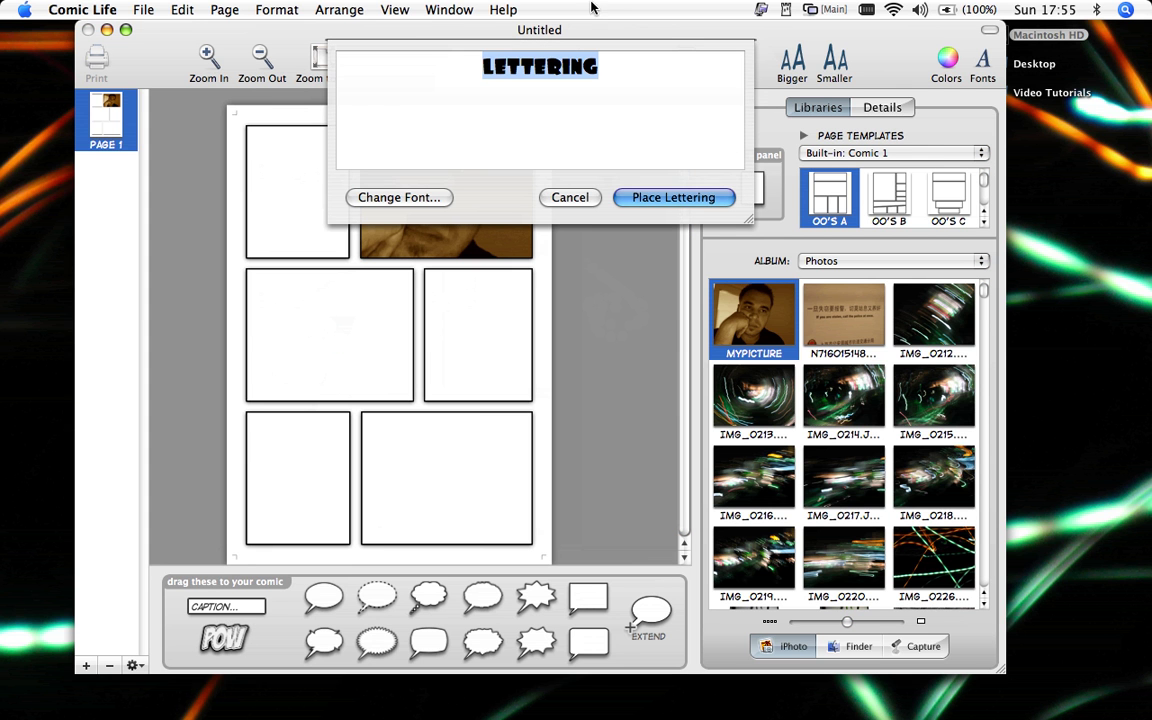
pyautogui.write('TIT')
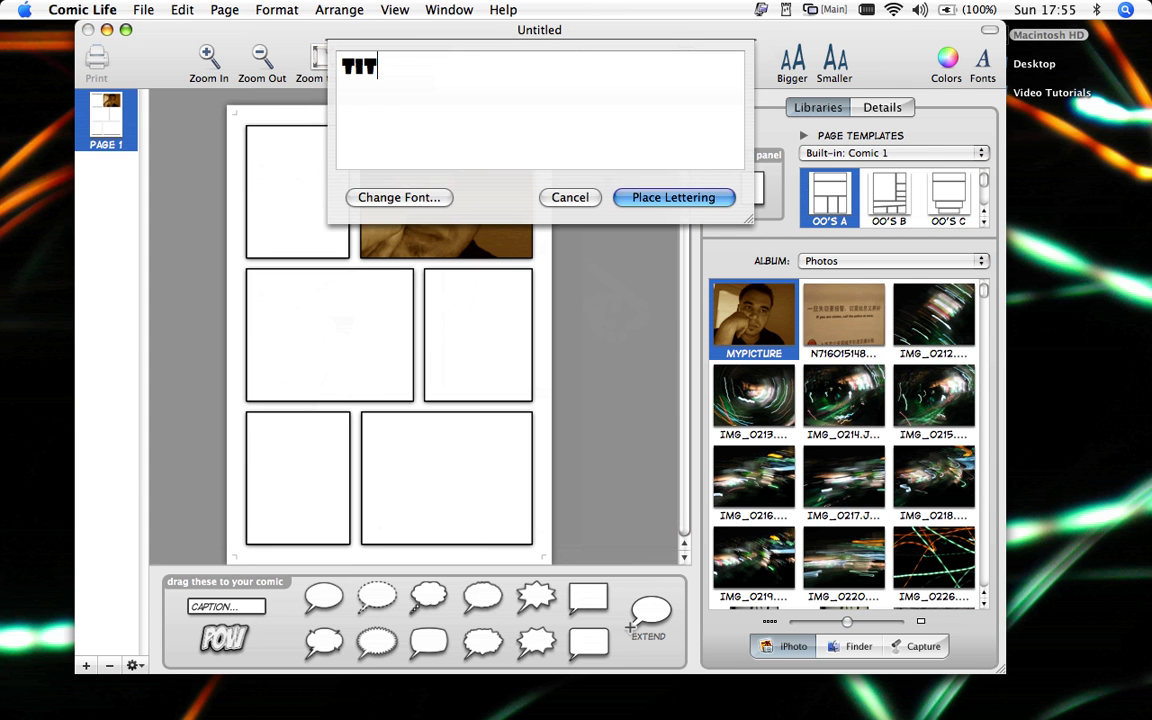
pyautogui.write('LE')
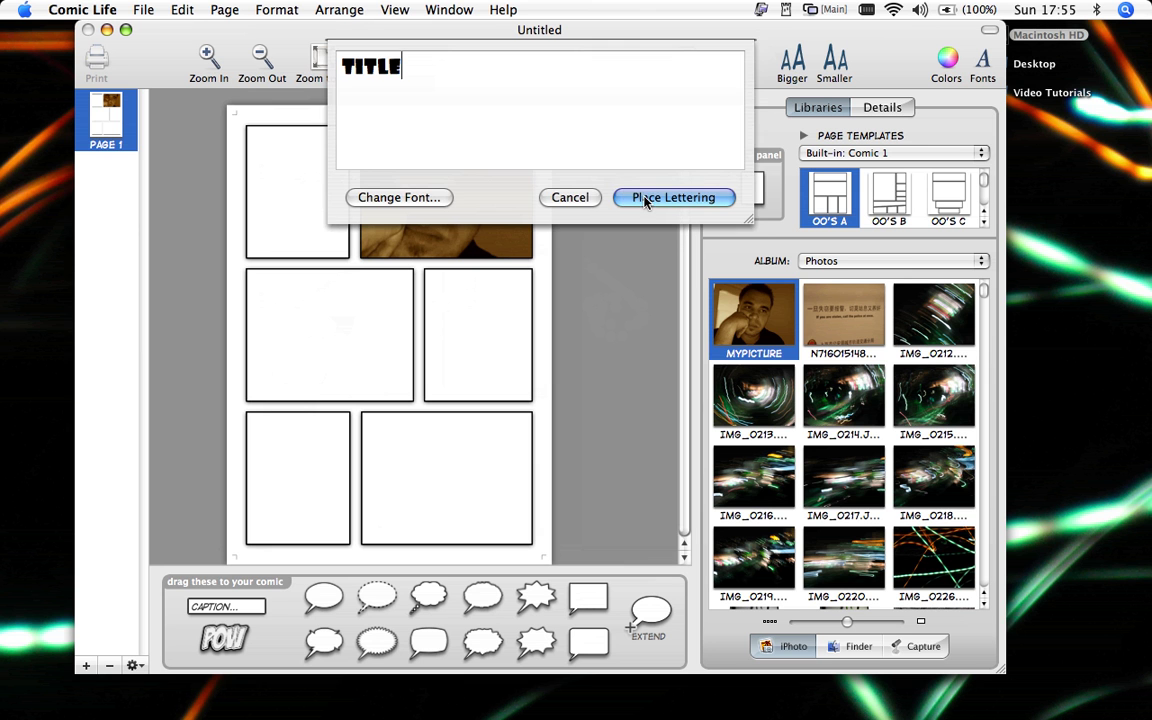
pyautogui.click(673, 197)
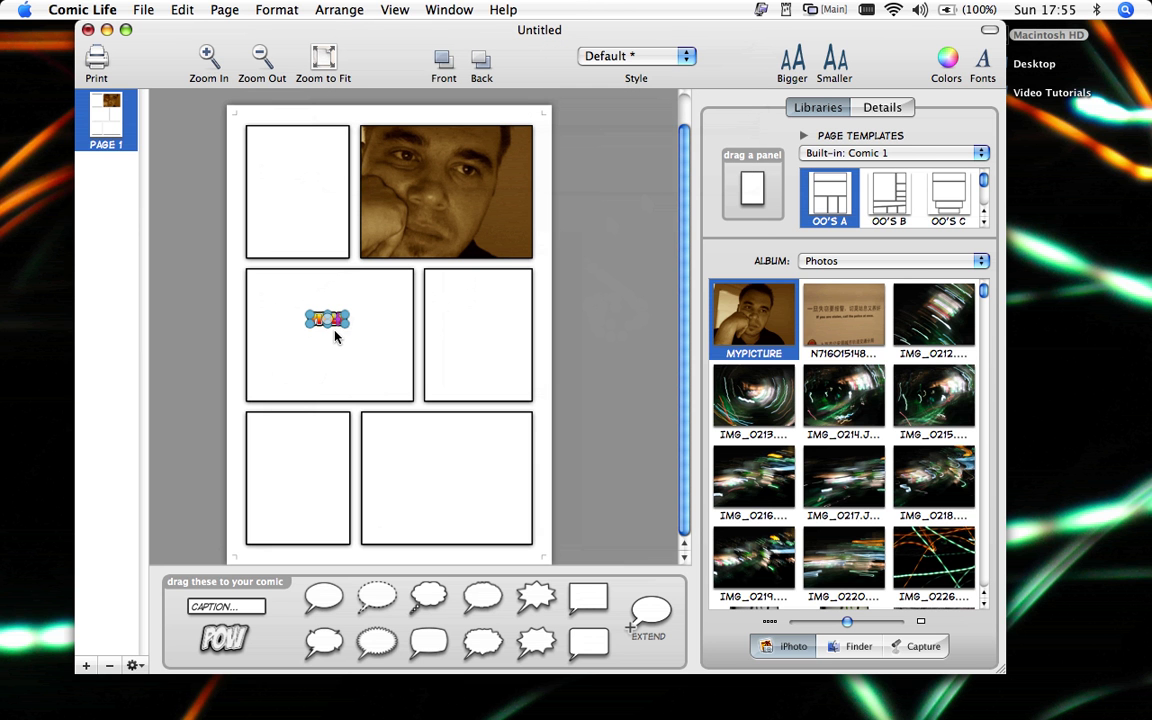
# Step: Enlarge and tilt the TITLE lettering and move it up onto the top-left panel
pyautogui.moveTo(345, 327); pyautogui.dragTo(400, 390)
pyautogui.moveTo(312, 328); pyautogui.dragTo(259, 384)
pyautogui.moveTo(313, 319); pyautogui.dragTo(248, 258)
pyautogui.moveTo(344, 316); pyautogui.dragTo(408, 275)
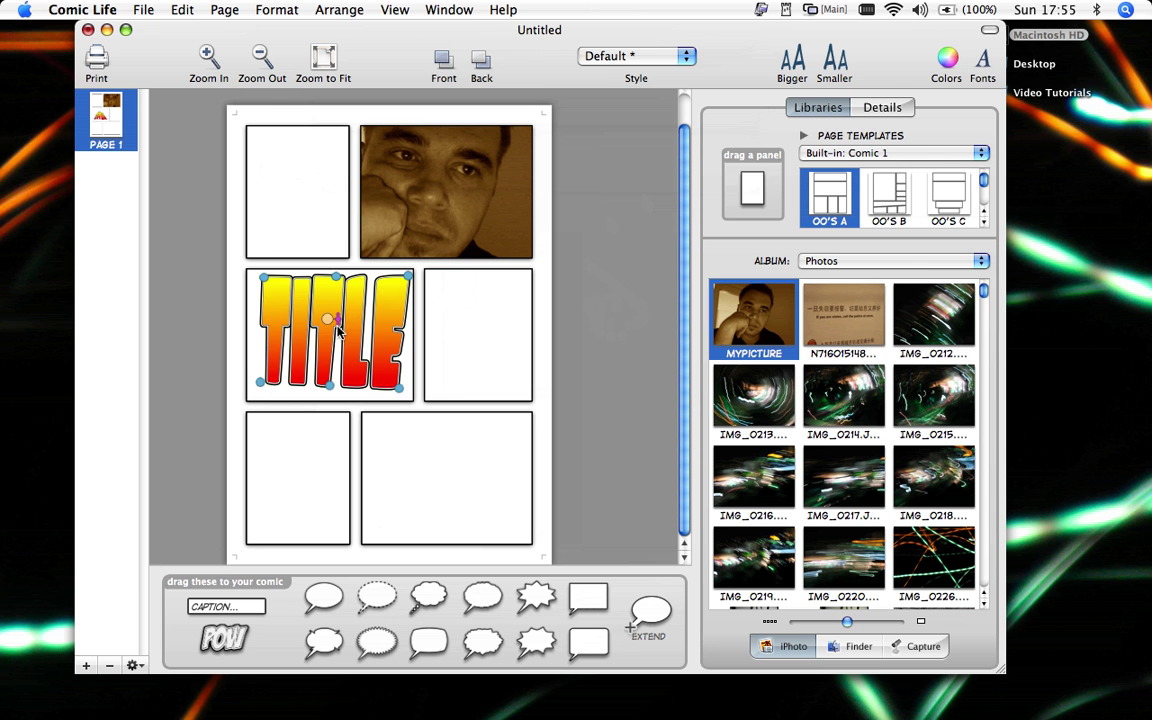
pyautogui.moveTo(340, 327); pyautogui.dragTo(340, 170)
# Step: Nudge the MYPICTURE photo slightly within the top panel
pyautogui.click(467, 201)
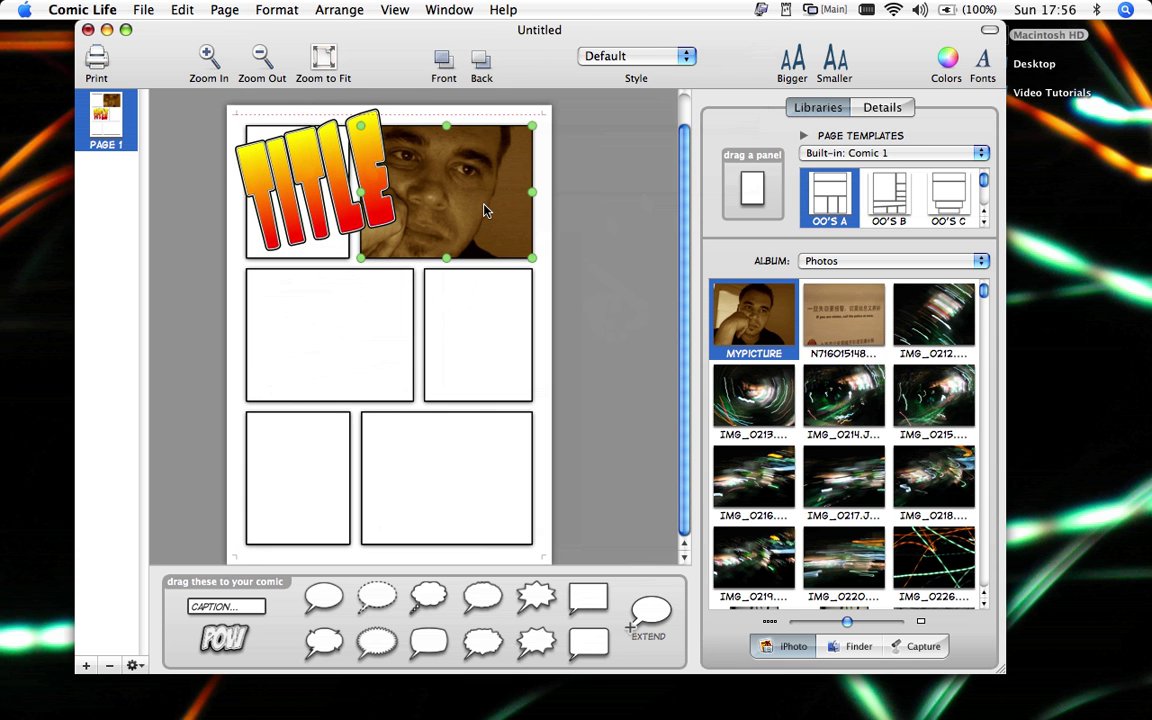
pyautogui.click(484, 210)
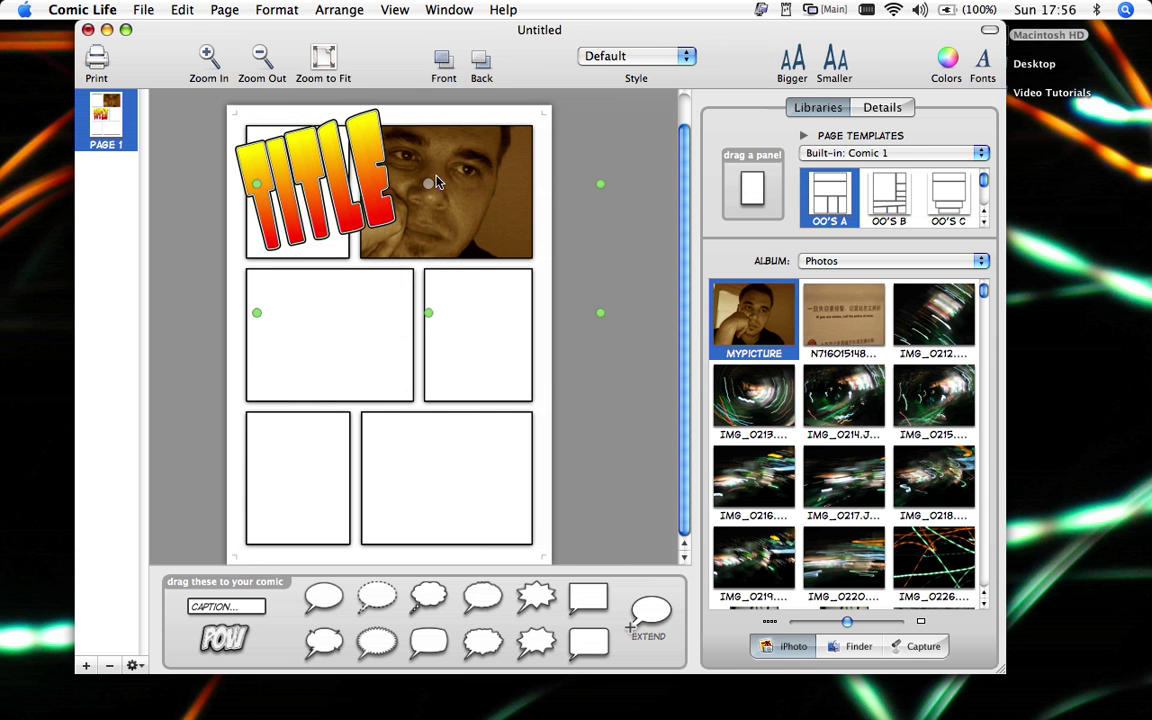
pyautogui.moveTo(441, 194); pyautogui.dragTo(436, 206)
# Step: Add a 'YOUR WORDS HERE...' caption and adjust its text size
pyautogui.click(501, 429)
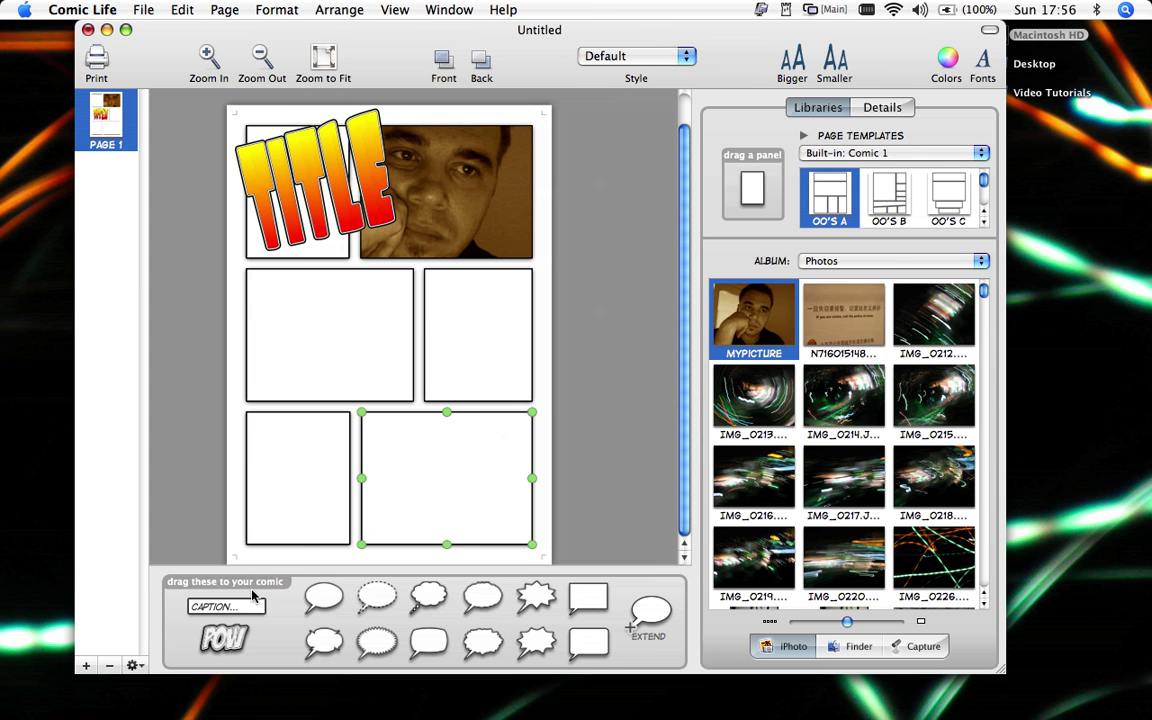
pyautogui.moveTo(241, 604); pyautogui.dragTo(305, 303)
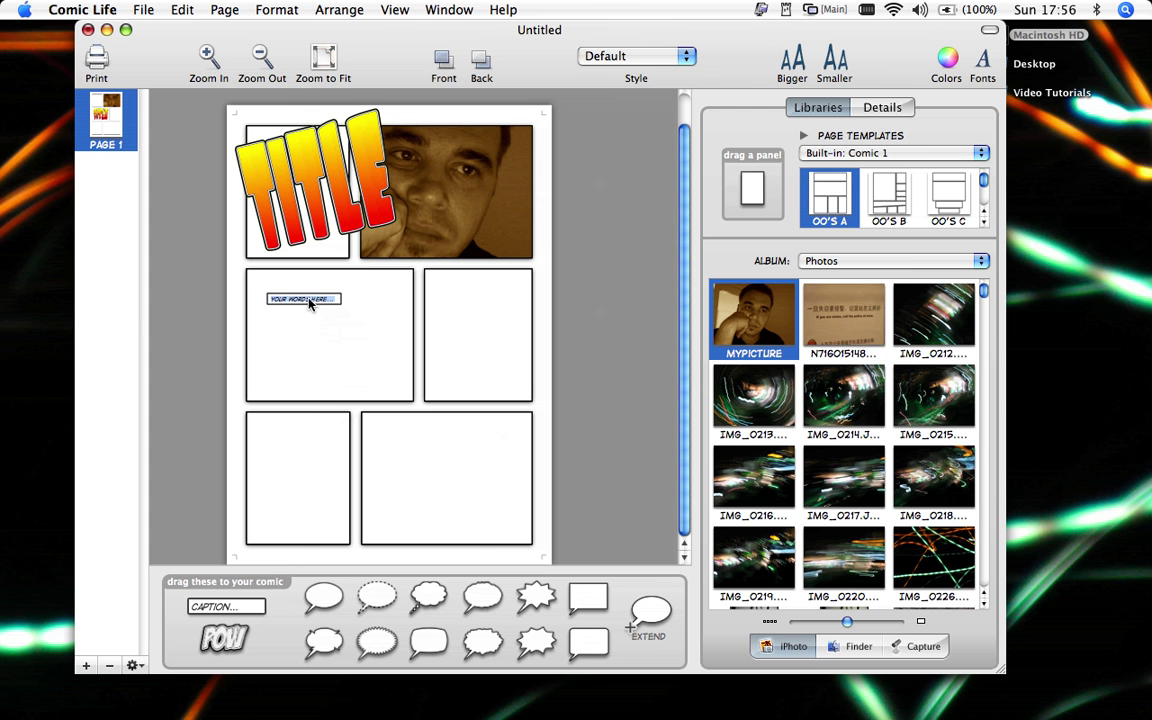
pyautogui.click(796, 60)
pyautogui.click(796, 60)
pyautogui.click(796, 60)
pyautogui.click(796, 60)
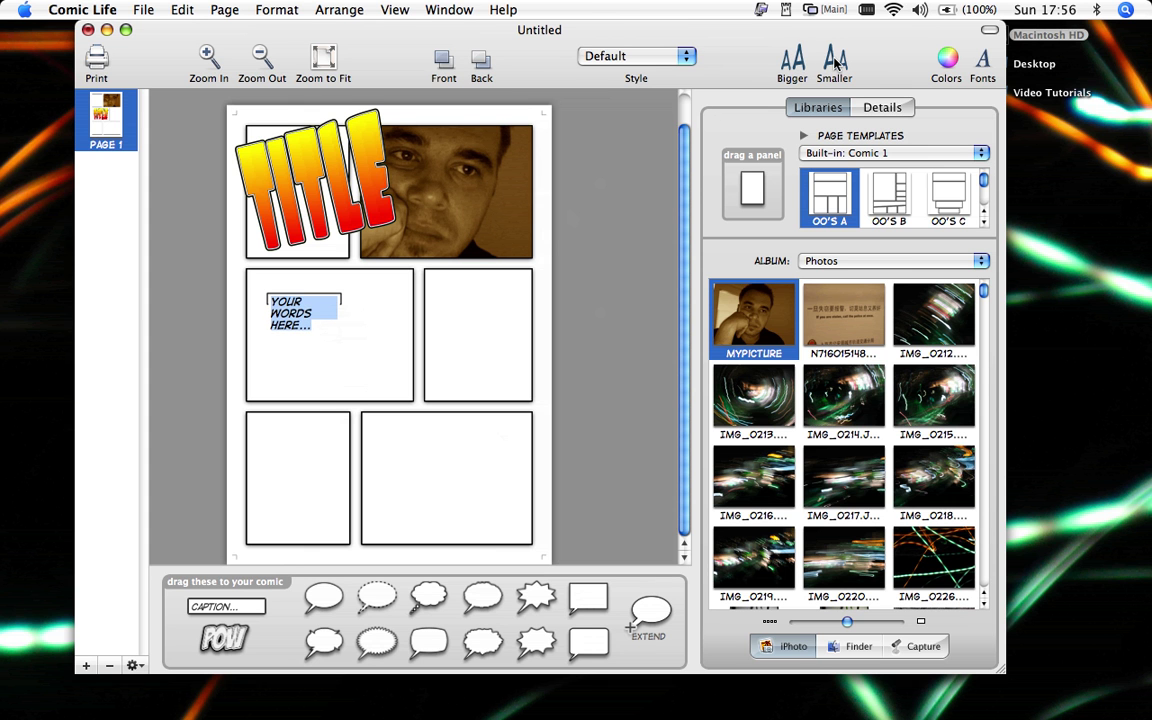
pyautogui.click(835, 60)
pyautogui.click(835, 60)
pyautogui.click(835, 60)
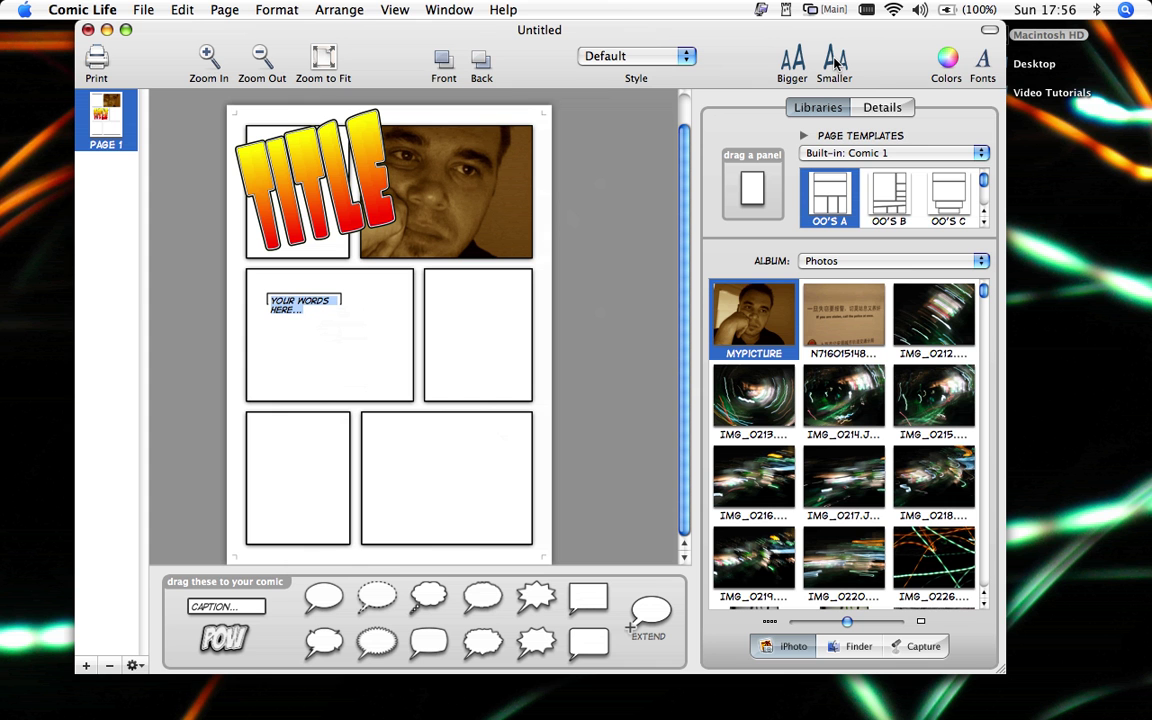
# Step: Make the caption text Maraschino red and move it to the photo panel's lower-right corner
pyautogui.click(943, 60)
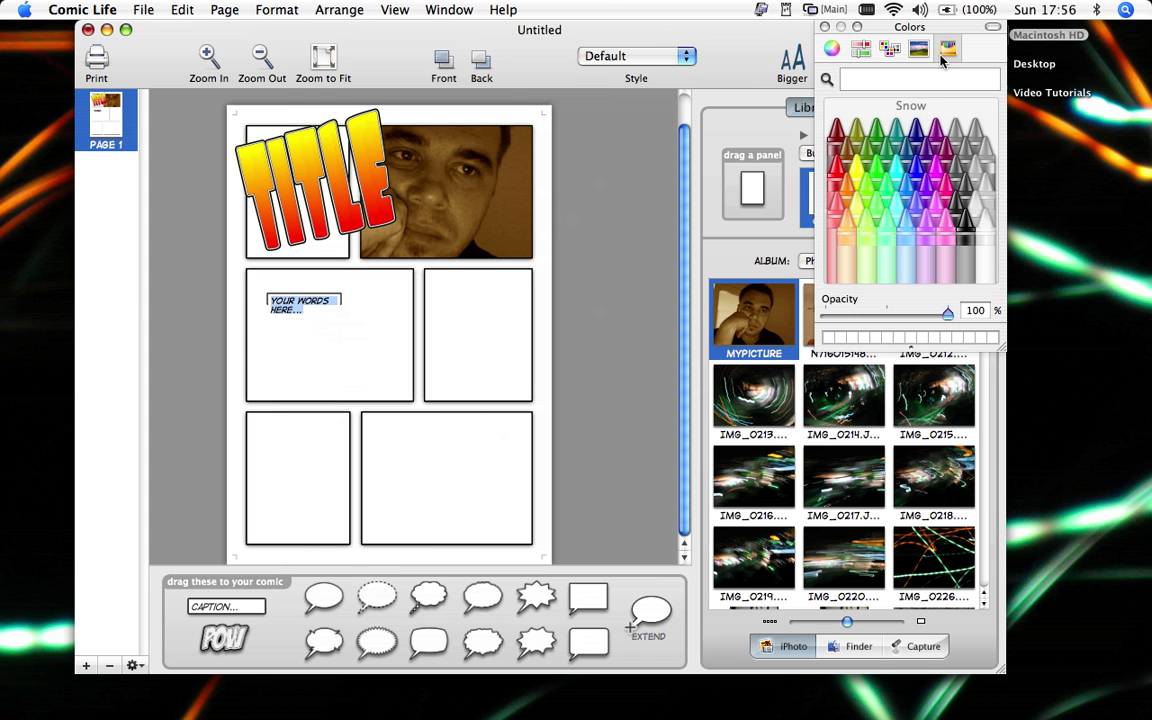
pyautogui.click(840, 172)
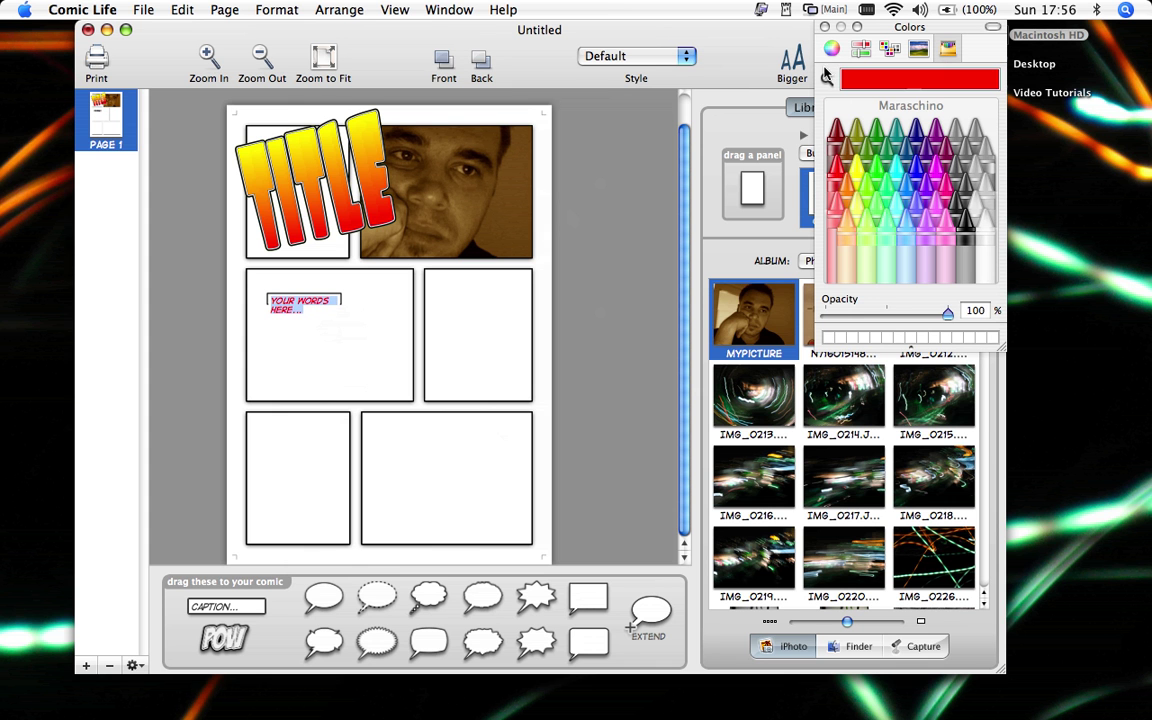
pyautogui.click(825, 27)
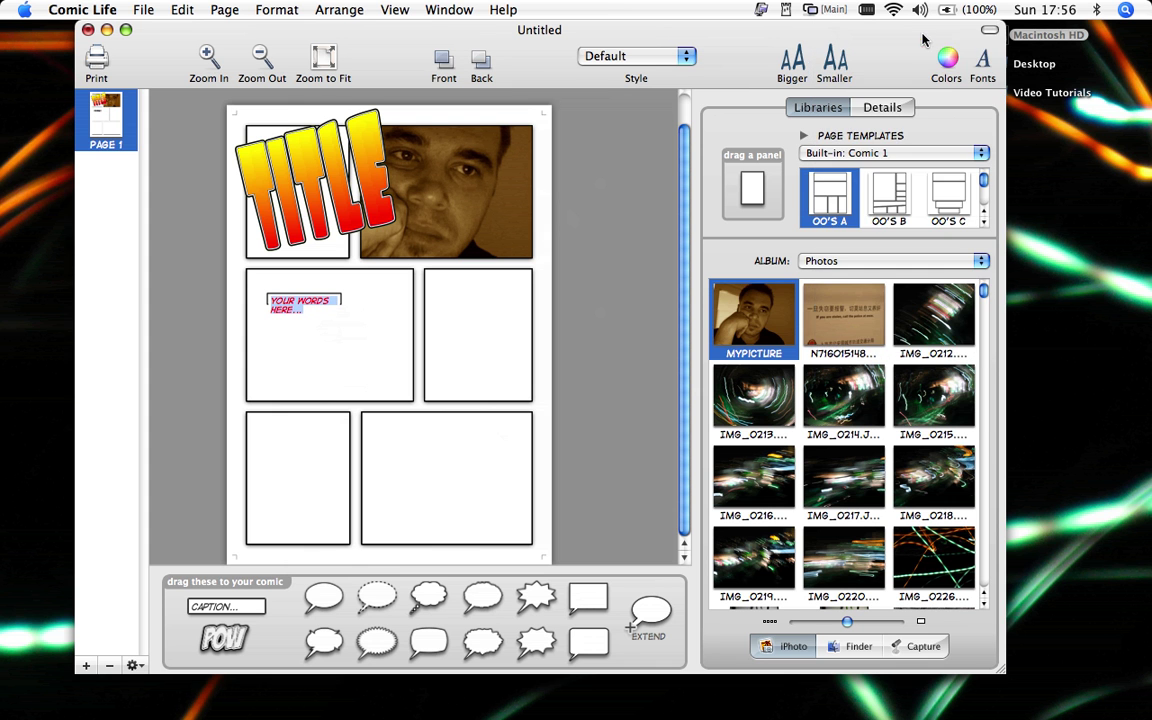
pyautogui.click(984, 66)
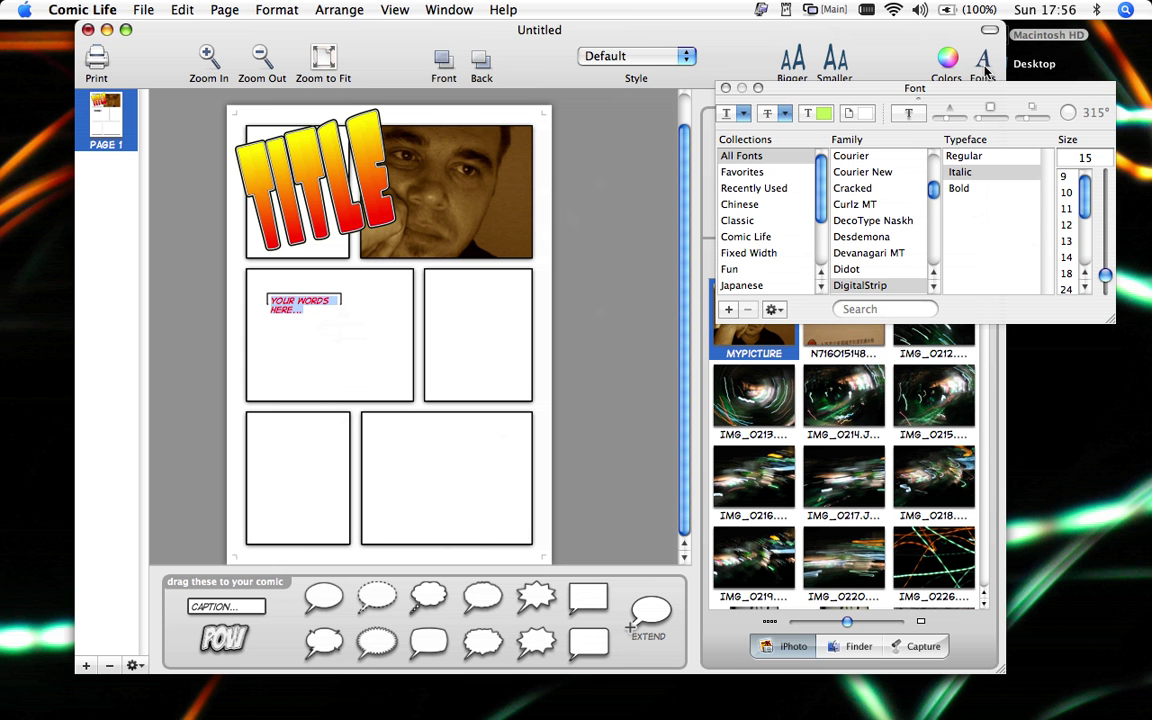
pyautogui.click(725, 87)
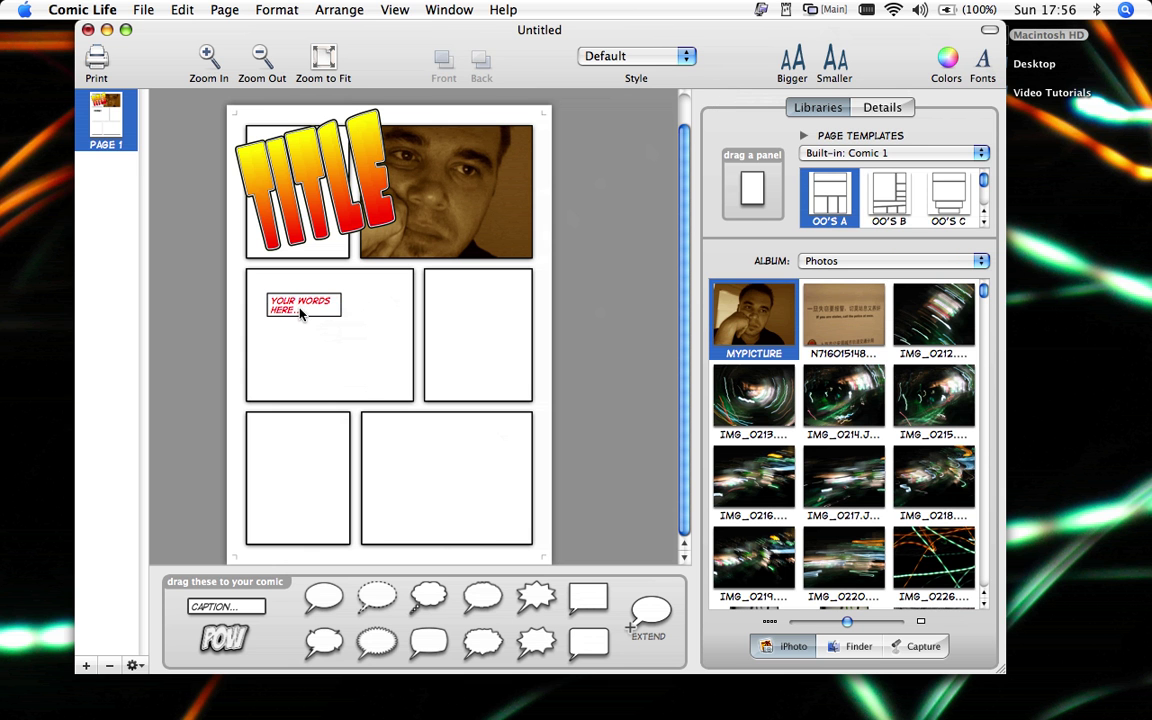
pyautogui.moveTo(303, 311); pyautogui.dragTo(487, 253)
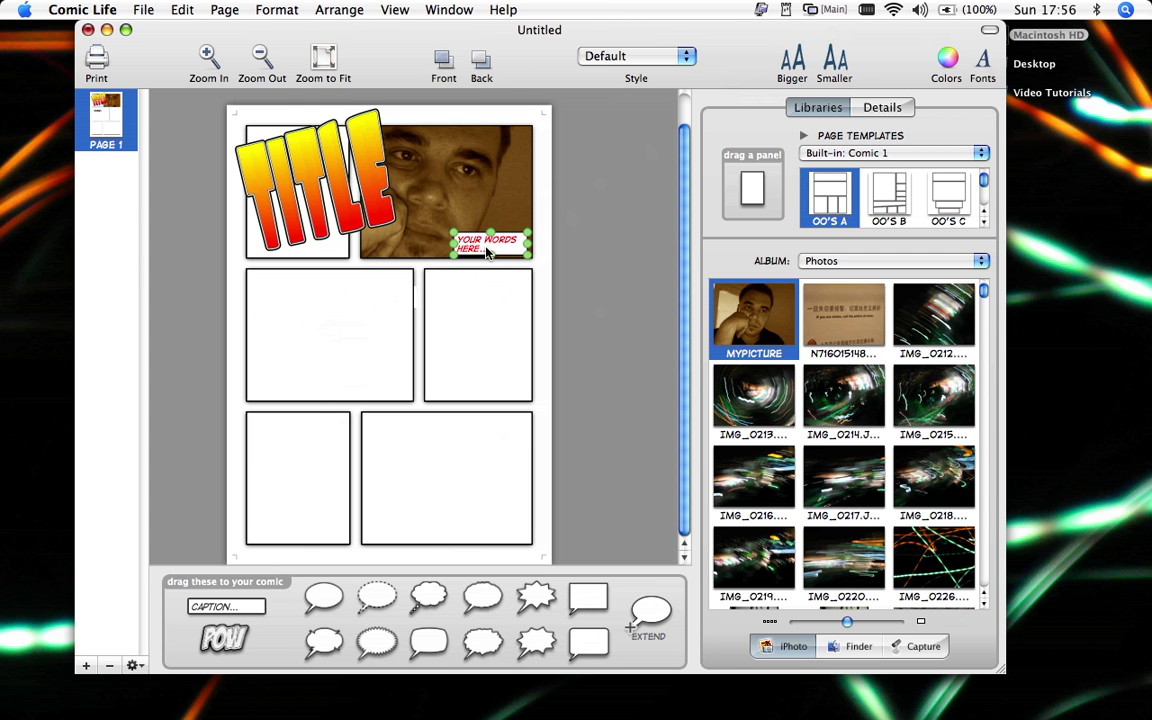
# Step: Add a speech bubble with a short self-introduction and enlarge its text
pyautogui.moveTo(323, 597); pyautogui.dragTo(378, 352)
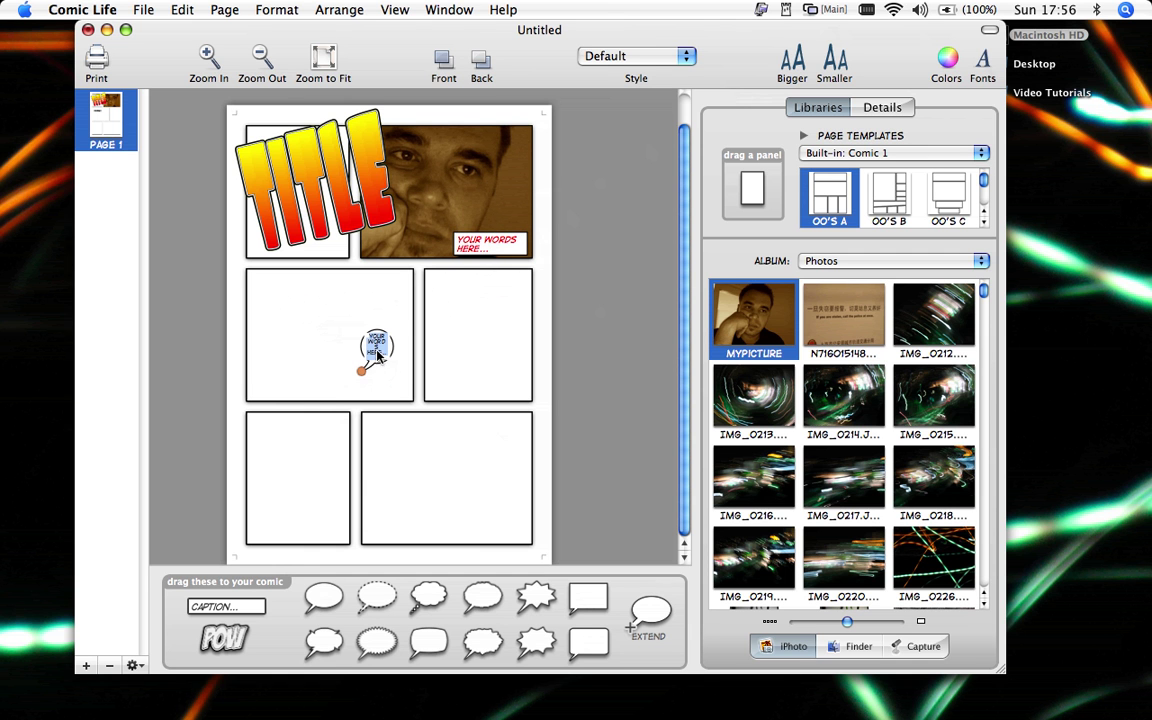
pyautogui.write('HELLO MY NAME IS FRANK')
pyautogui.click(337, 347)
pyautogui.click(378, 352)
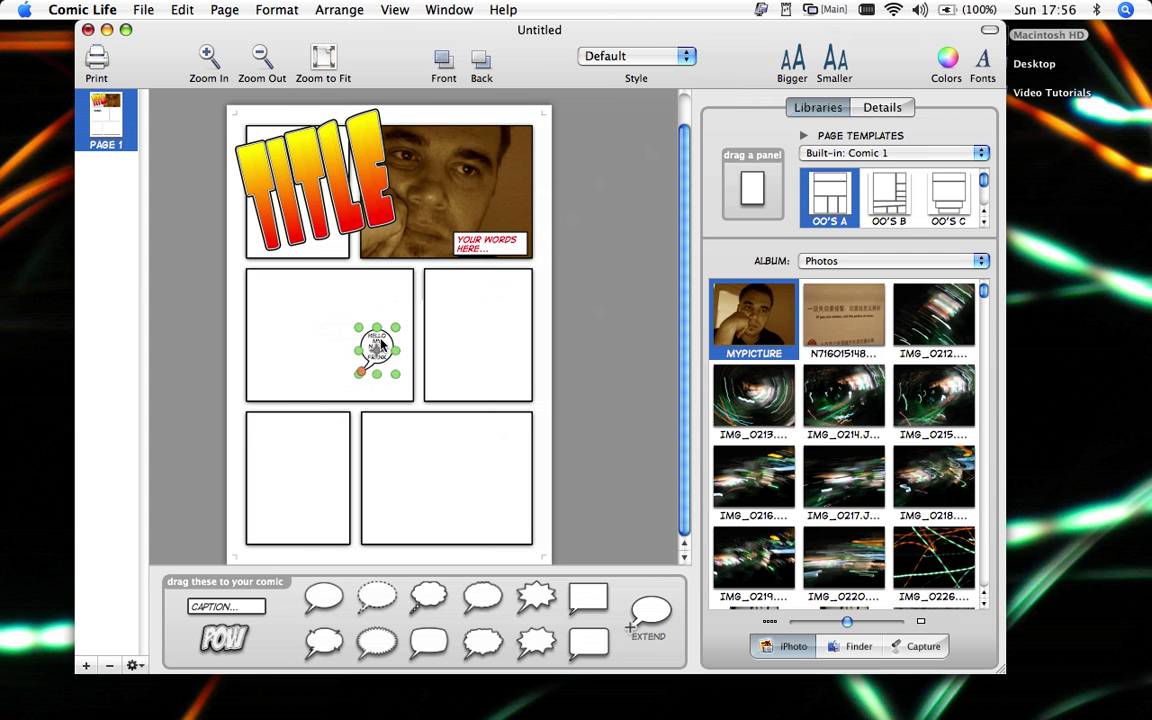
pyautogui.click(332, 300)
pyautogui.click(792, 60)
pyautogui.click(792, 60)
pyautogui.click(297, 325)
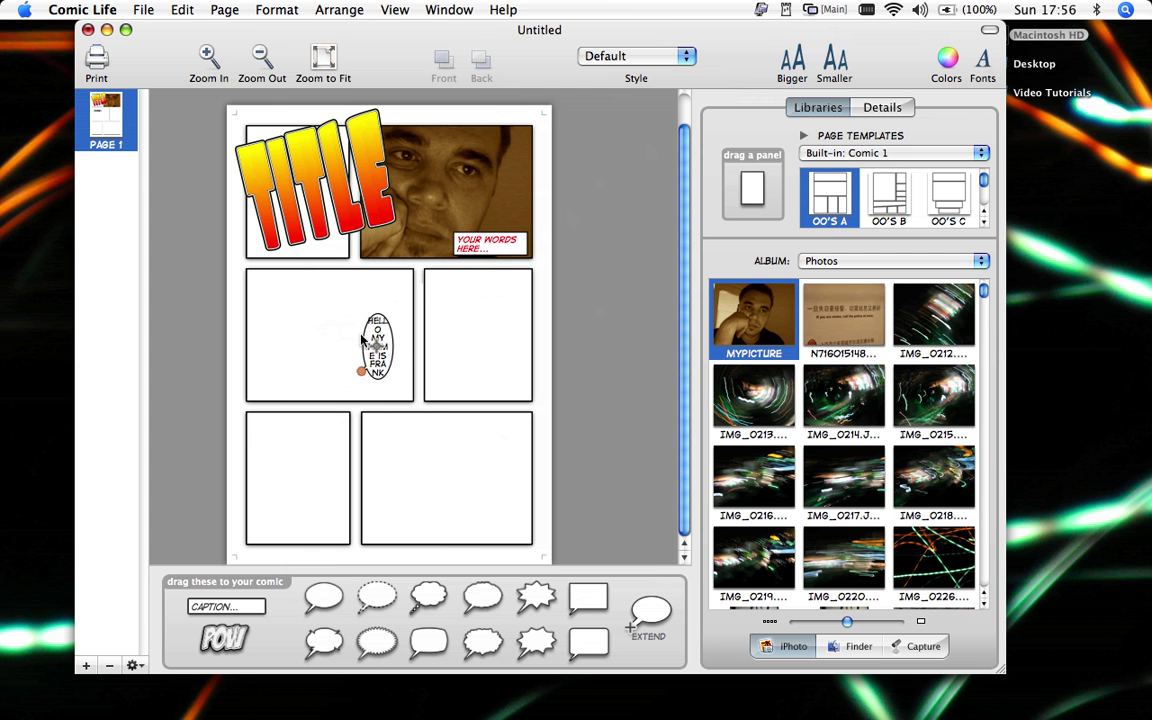
# Step: Widen the bubble, aim its tail at the face, and move it into the middle-right panel
pyautogui.click(370, 341)
pyautogui.keyDown('shift'); pyautogui.click(303, 350); pyautogui.keyUp('shift')
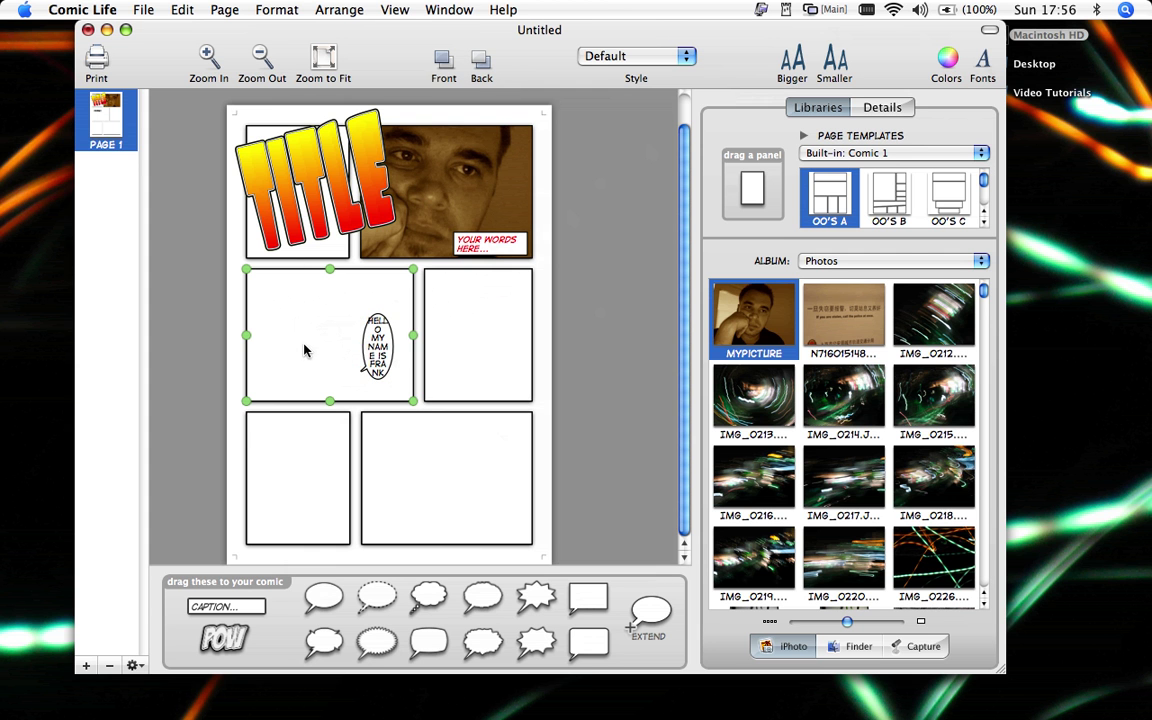
pyautogui.moveTo(360, 347); pyautogui.dragTo(283, 340)
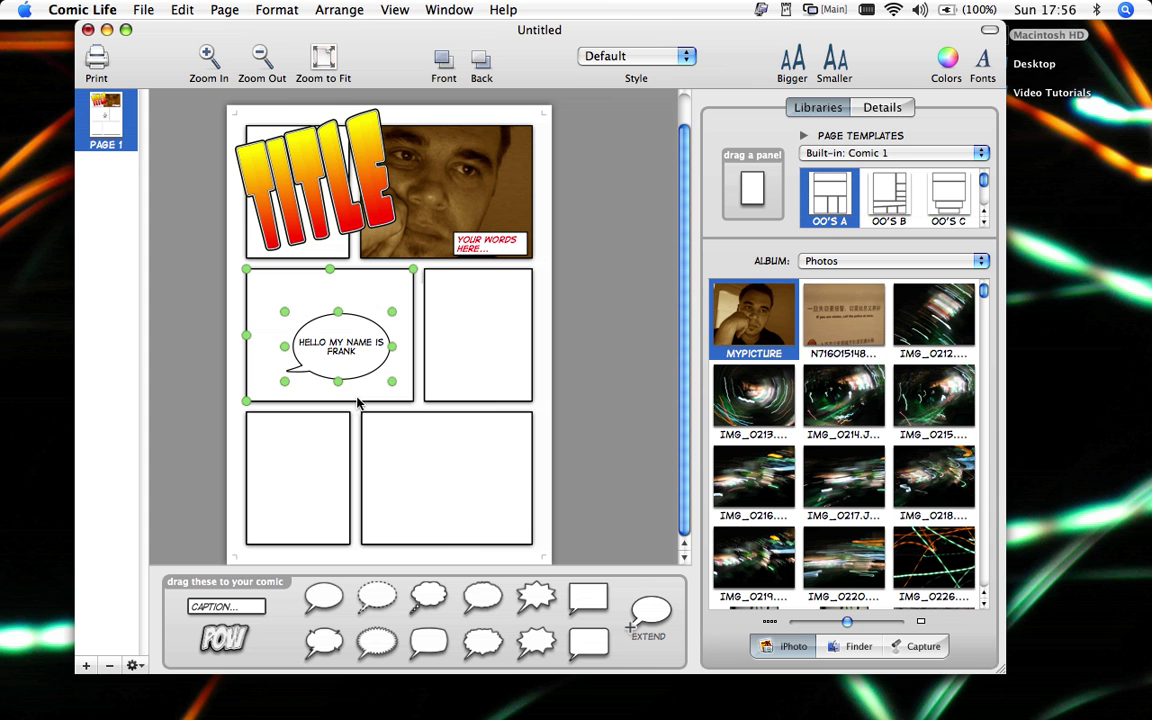
pyautogui.click(419, 450)
pyautogui.click(326, 360)
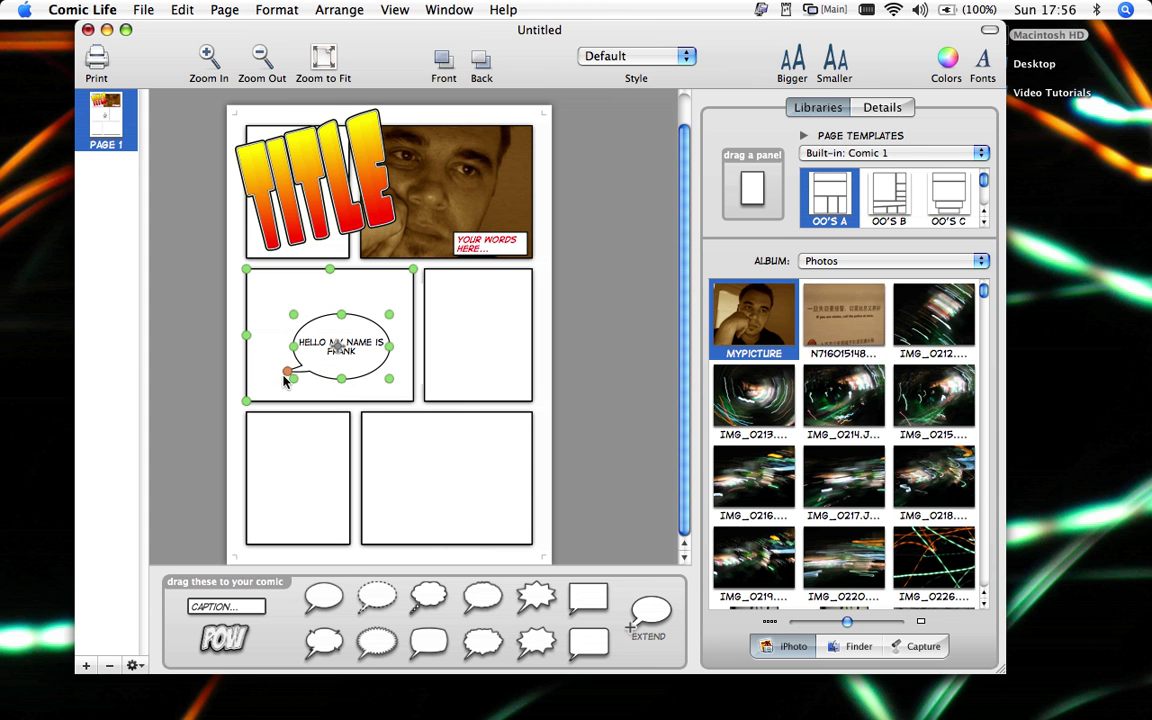
pyautogui.moveTo(287, 376); pyautogui.dragTo(398, 240)
pyautogui.moveTo(352, 325); pyautogui.dragTo(487, 305)
pyautogui.click(380, 352)
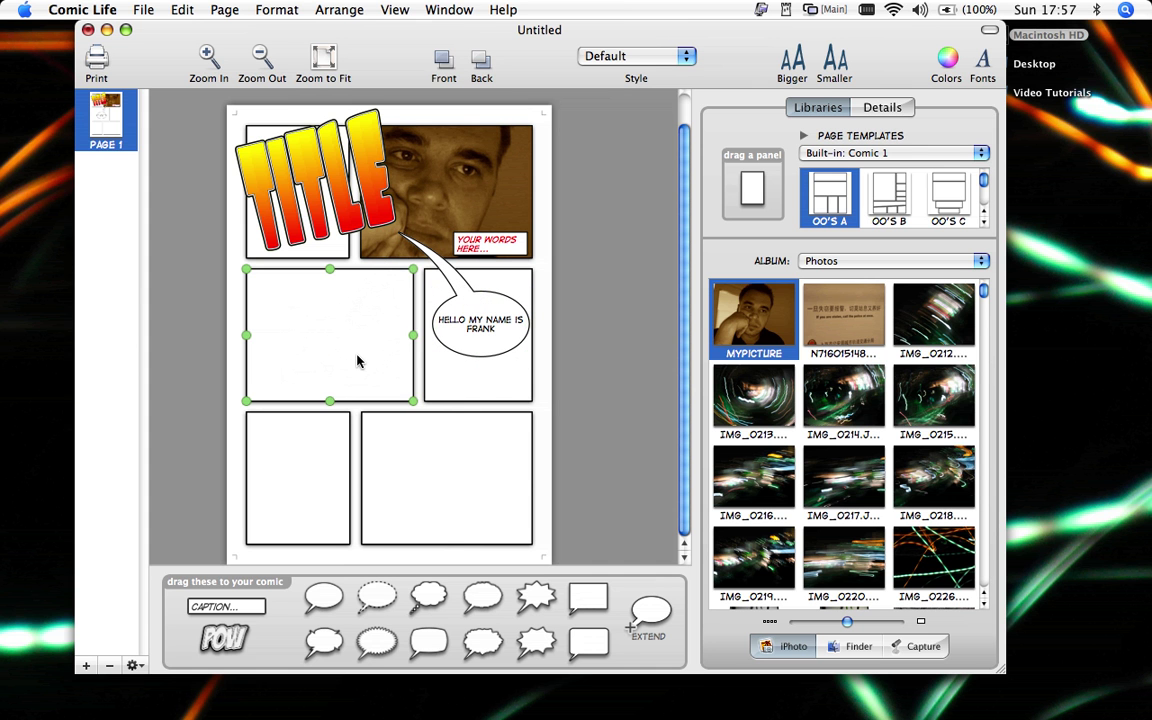
pyautogui.click(417, 459)
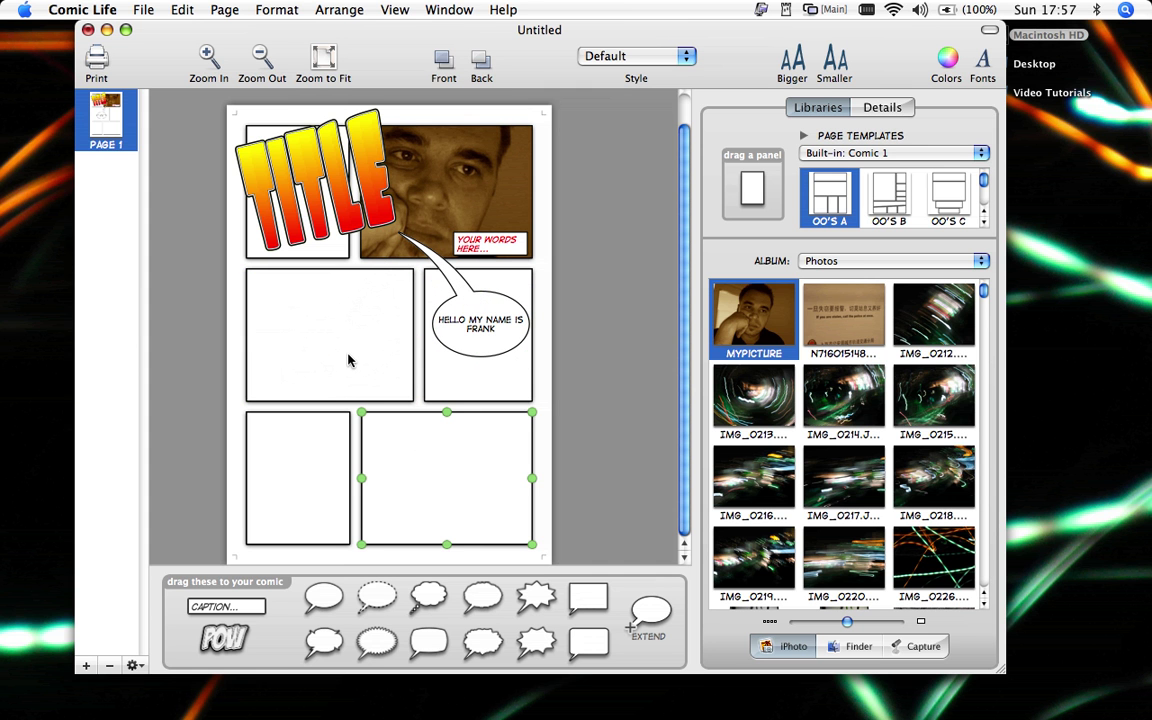
pyautogui.doubleClick(313, 172)
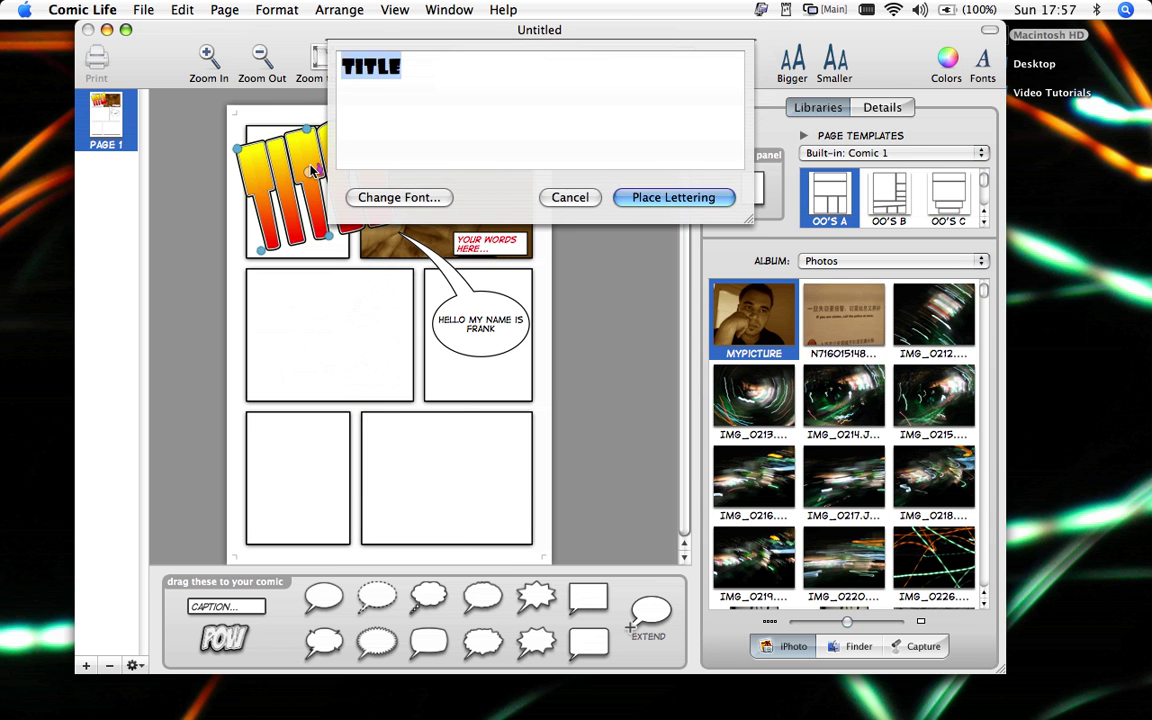
pyautogui.click(586, 199)
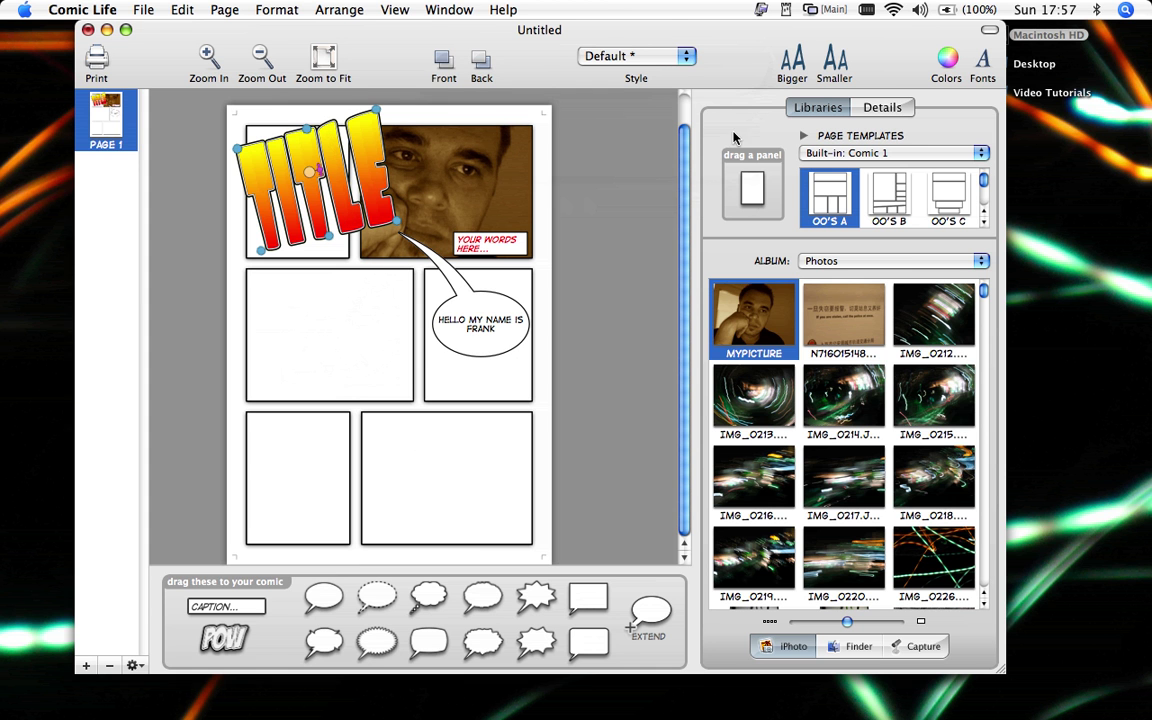
# Step: Fill the TITLE lettering with a red-to-grey gradient, grey toward the top
pyautogui.click(882, 107)
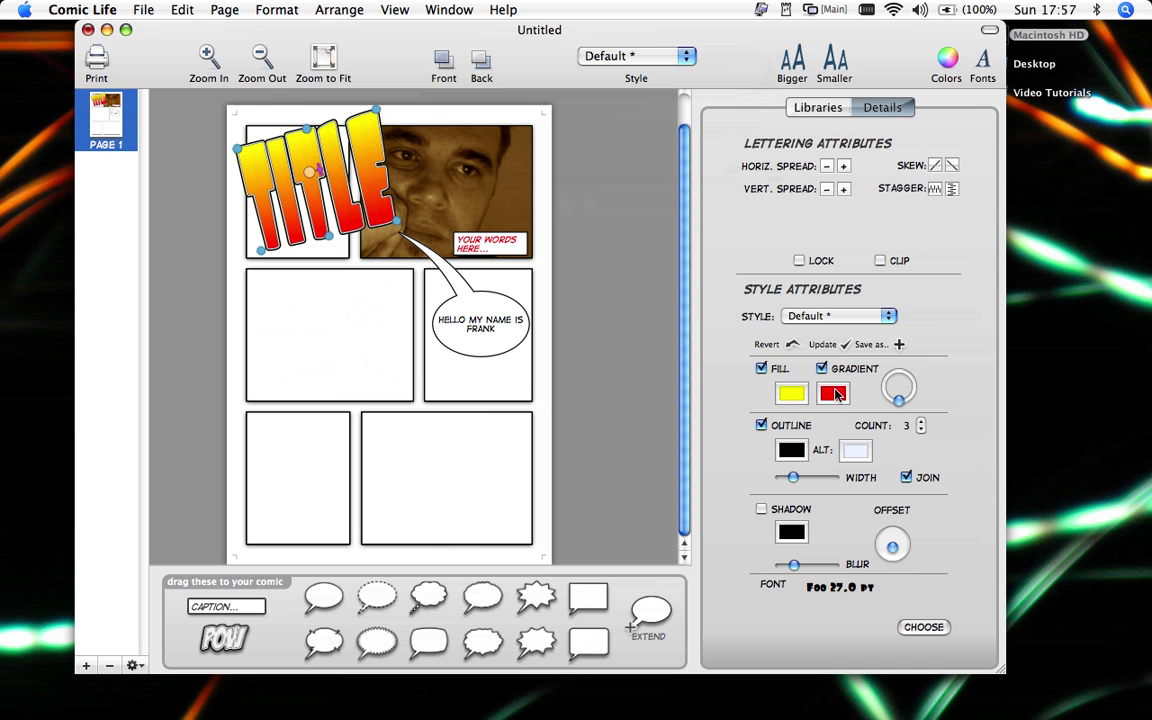
pyautogui.click(791, 394)
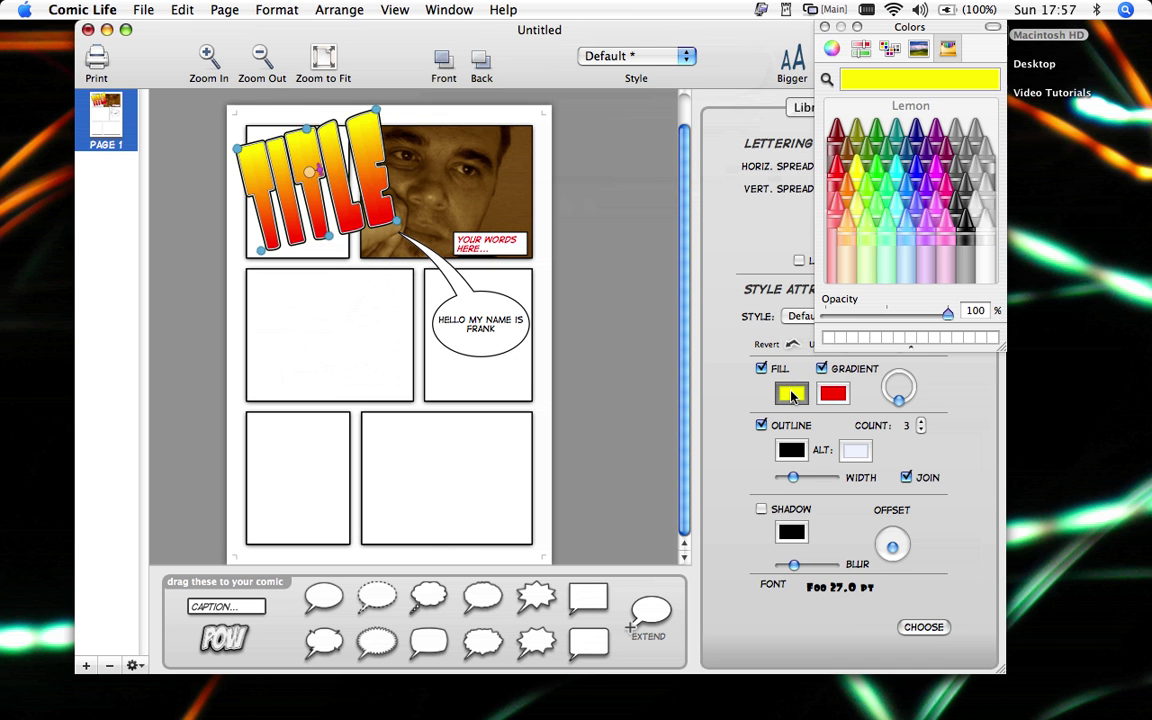
pyautogui.click(838, 167)
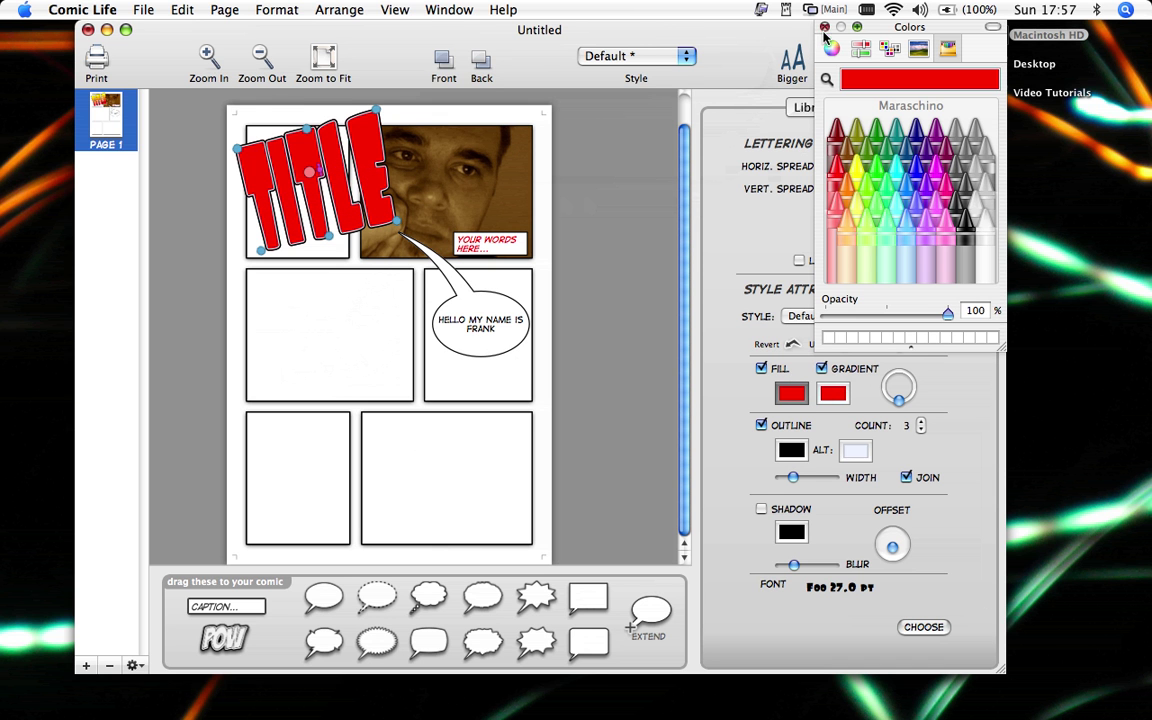
pyautogui.click(825, 28)
pyautogui.click(833, 393)
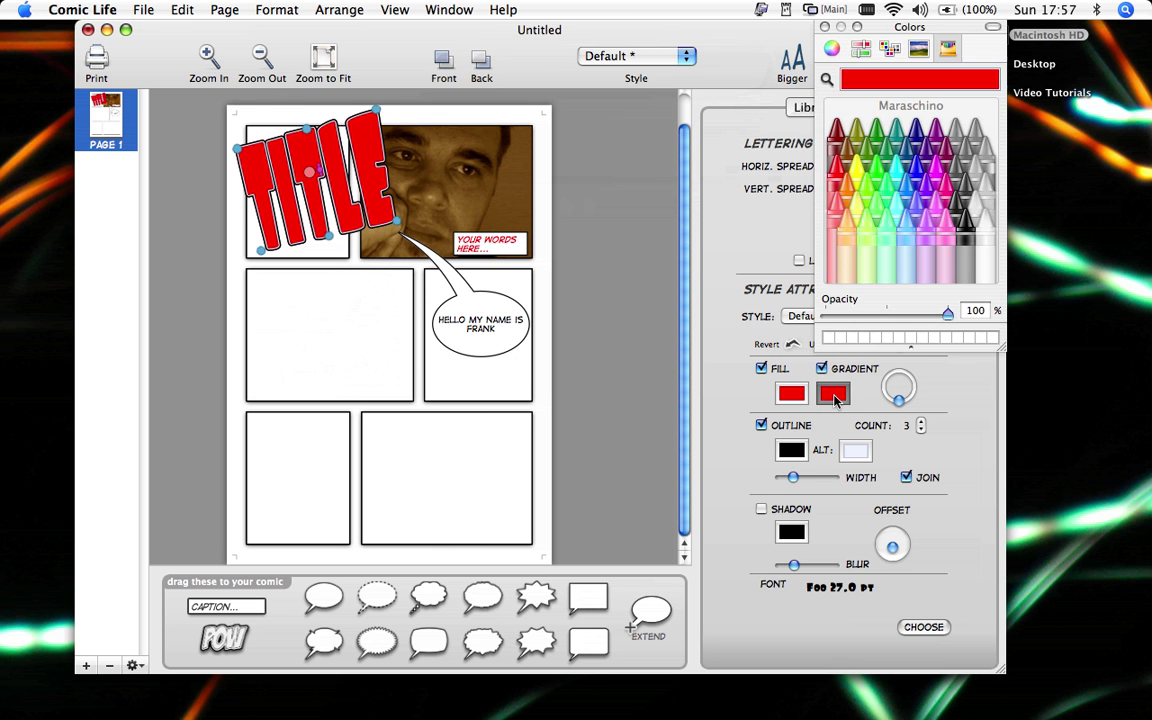
pyautogui.click(972, 170)
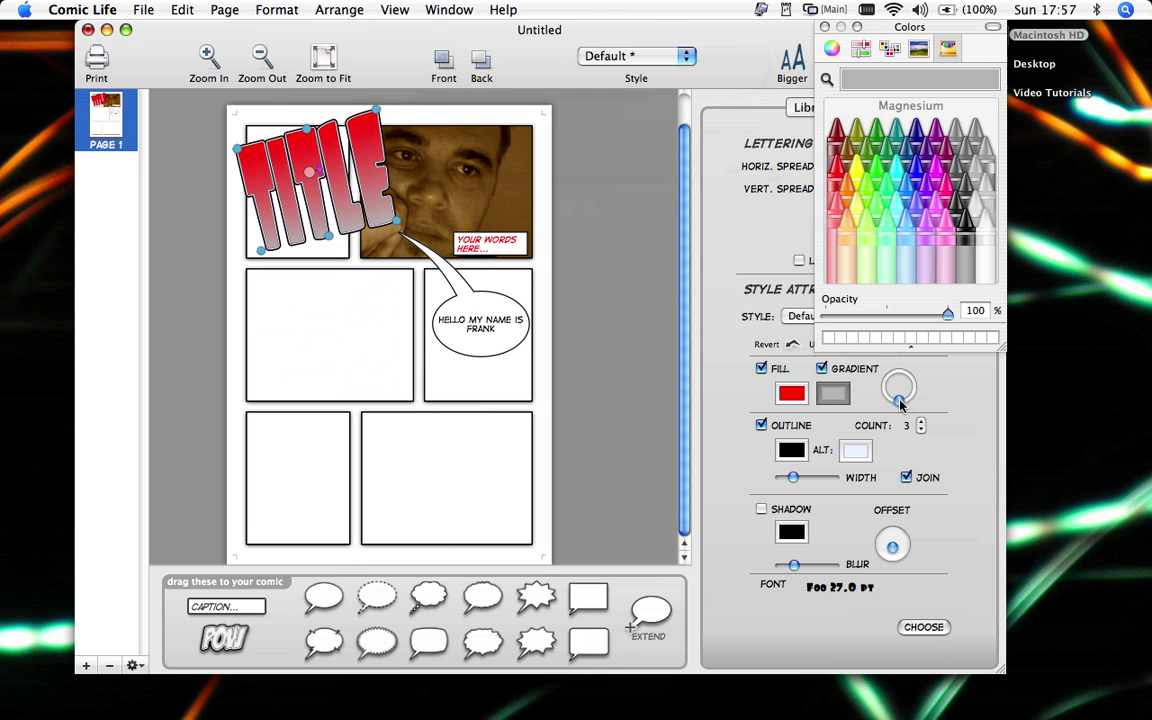
pyautogui.moveTo(897, 402)
pyautogui.mouseDown()
pyautogui.moveTo(882, 386)
pyautogui.moveTo(903, 373)
pyautogui.moveTo(915, 403)
pyautogui.mouseUp()
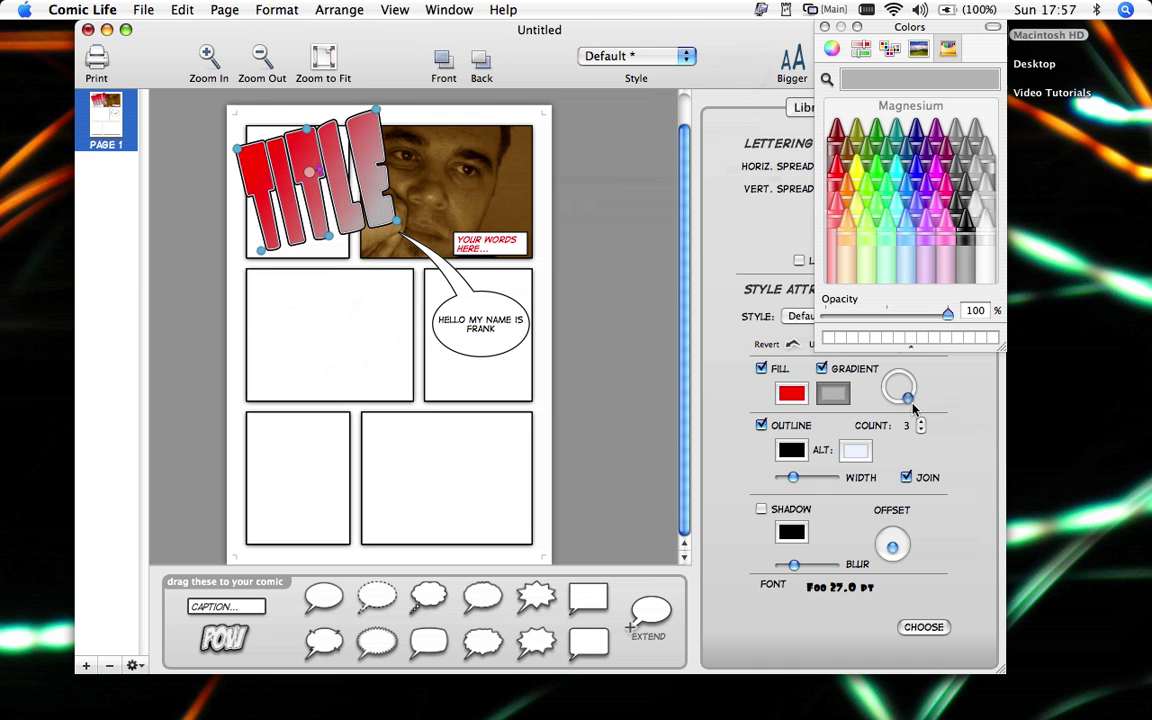
pyautogui.moveTo(911, 407); pyautogui.dragTo(906, 408)
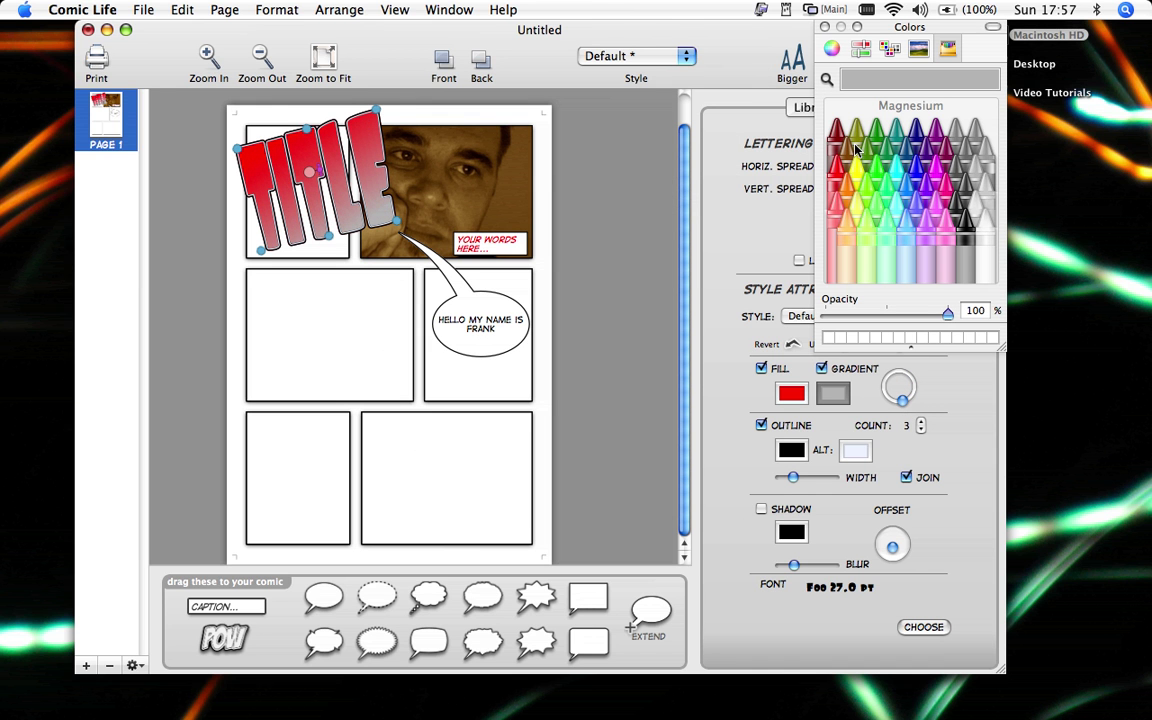
pyautogui.click(824, 27)
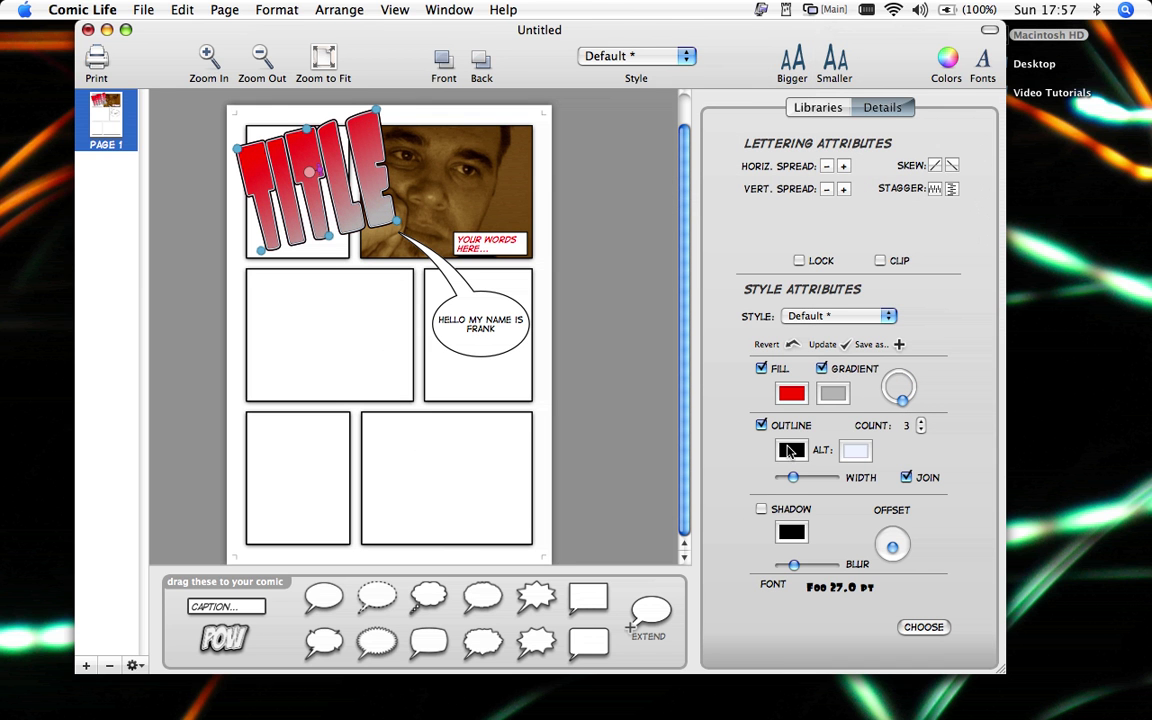
# Step: Turn off TITLE's drop shadow while keeping its outline on
pyautogui.click(761, 510)
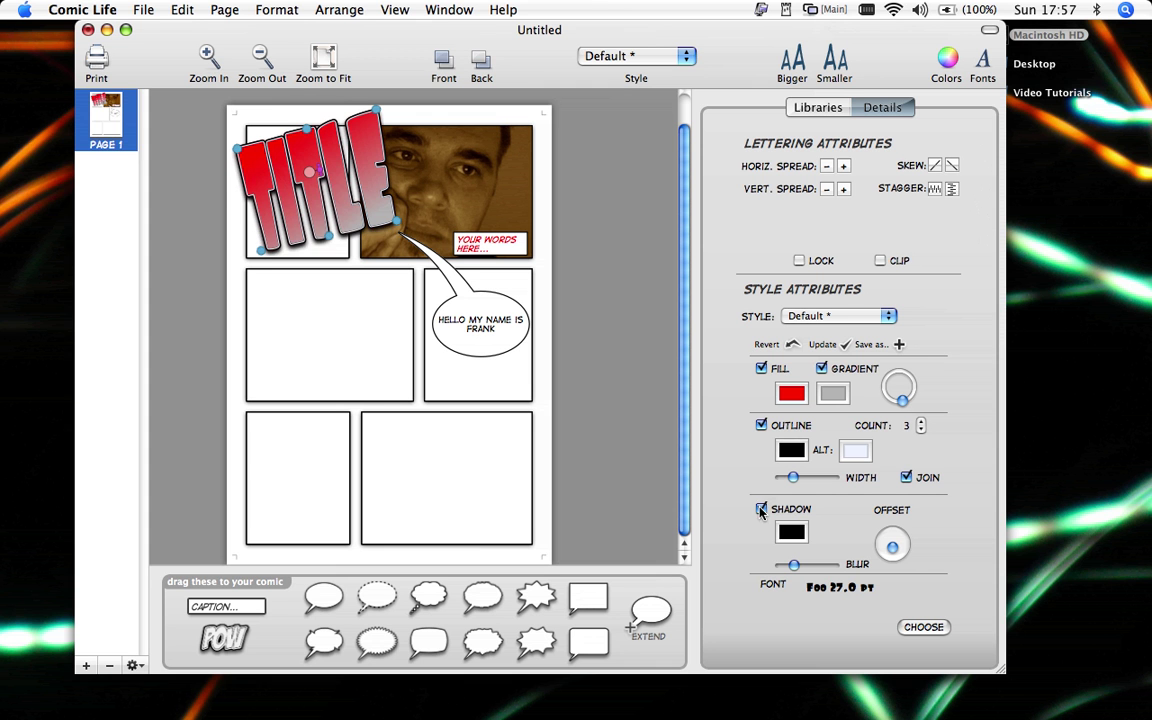
pyautogui.click(761, 510)
pyautogui.click(761, 426)
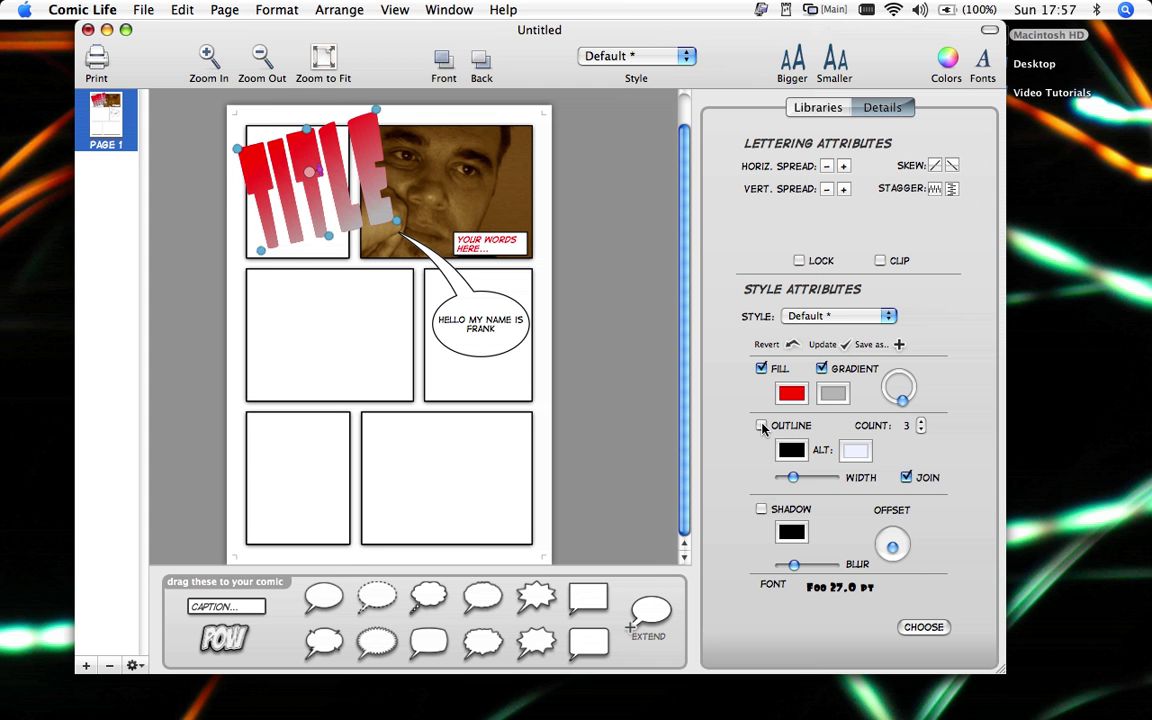
pyautogui.click(761, 426)
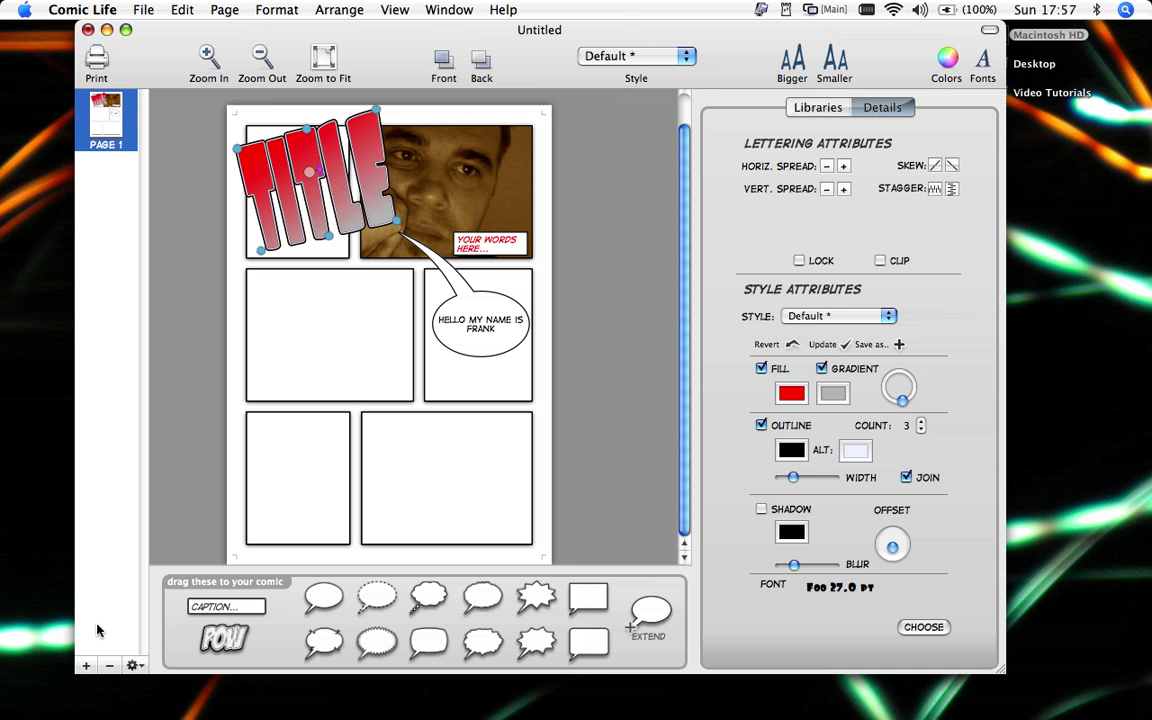
# Step: Add a blank page 2, delete it, and close the page-actions menu unused
pyautogui.click(86, 666)
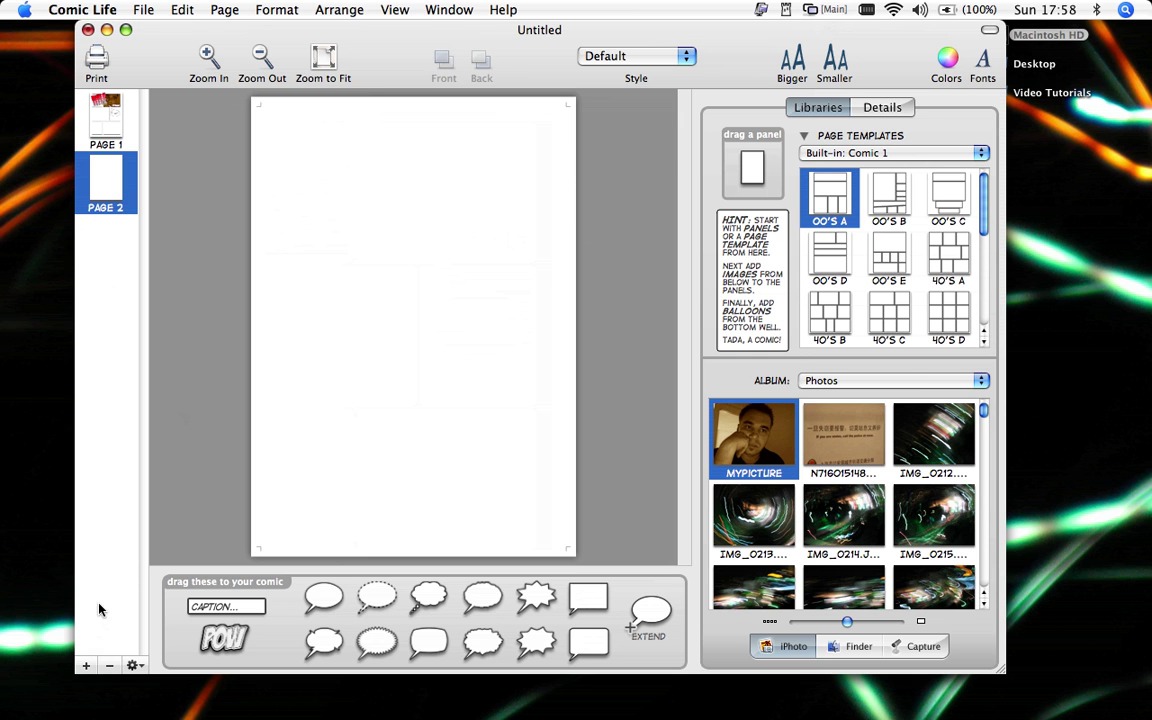
pyautogui.click(110, 666)
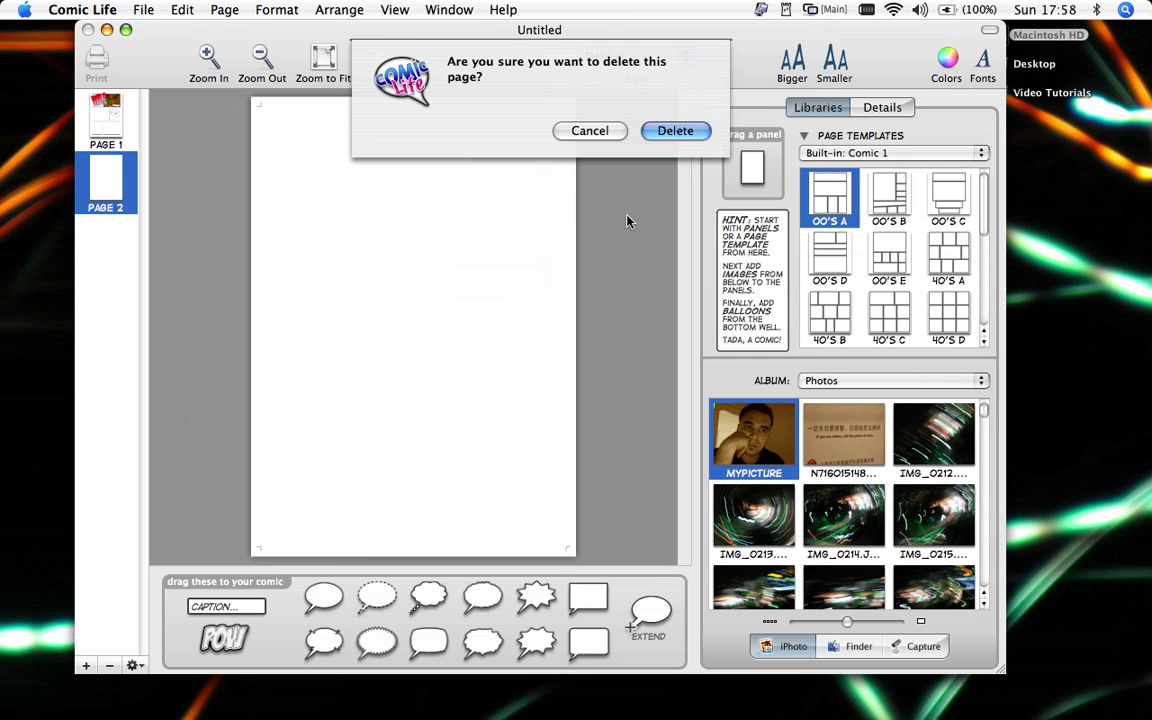
pyautogui.press('Return')
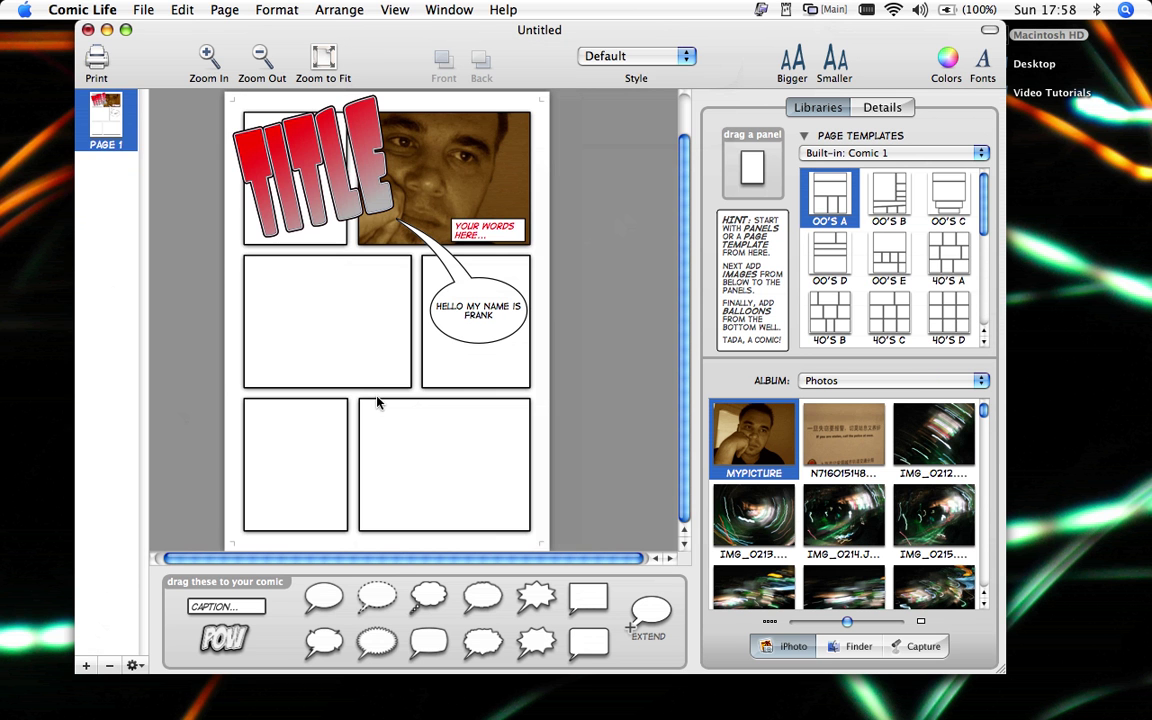
pyautogui.click(133, 666)
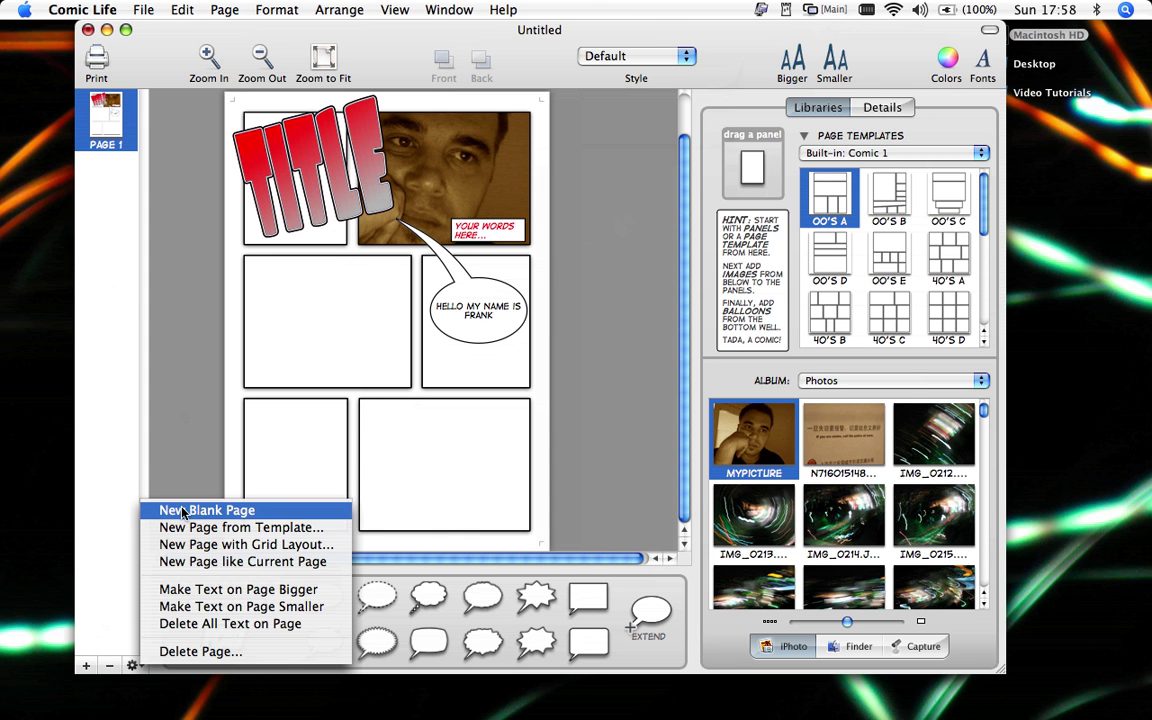
pyautogui.click(180, 361)
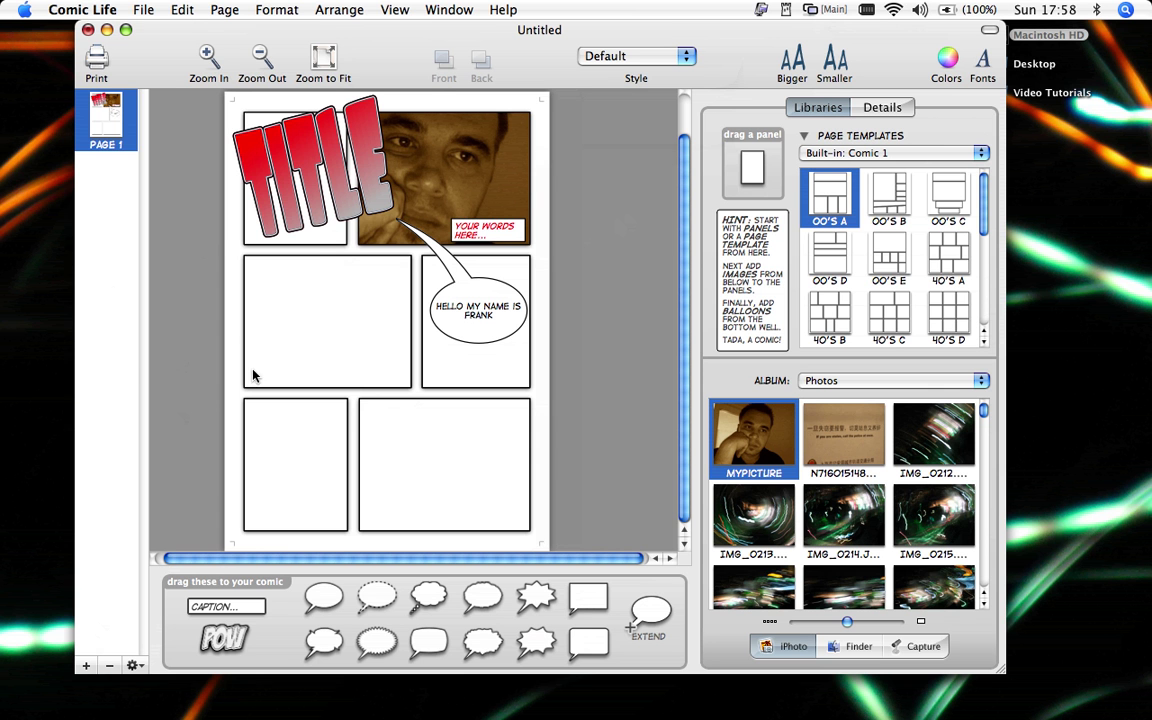
# Step: Save the comic to the Desktop as demo.comic via Save As
pyautogui.click(138, 11)
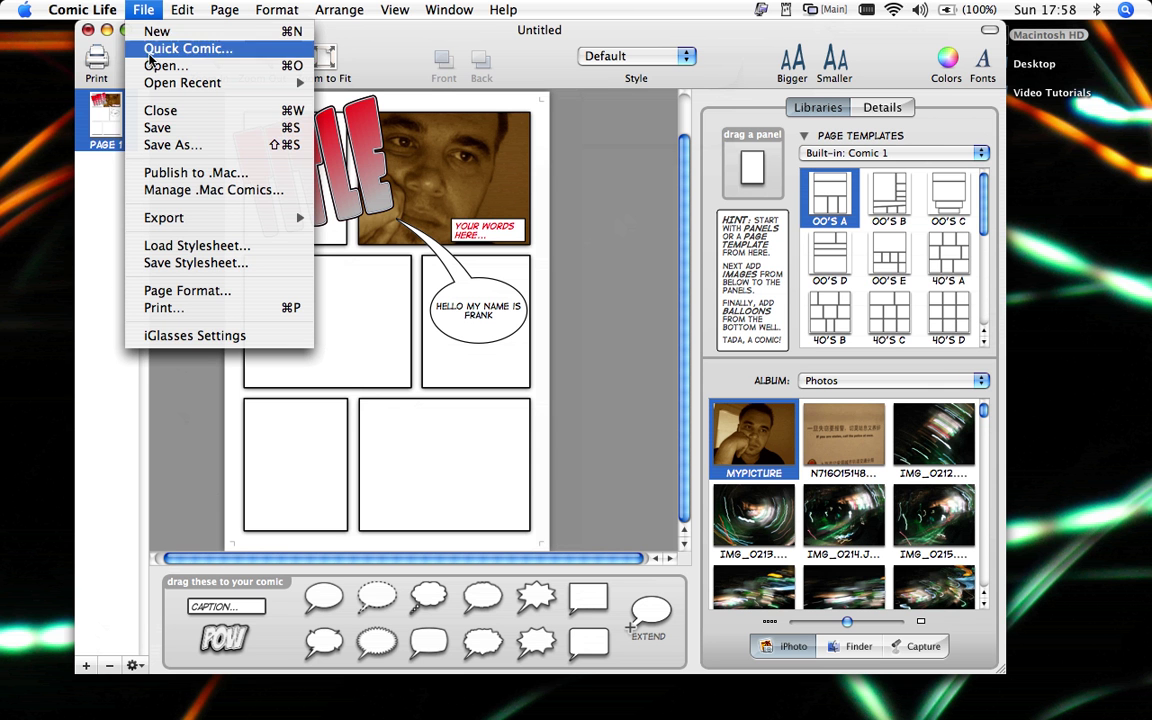
pyautogui.click(160, 145)
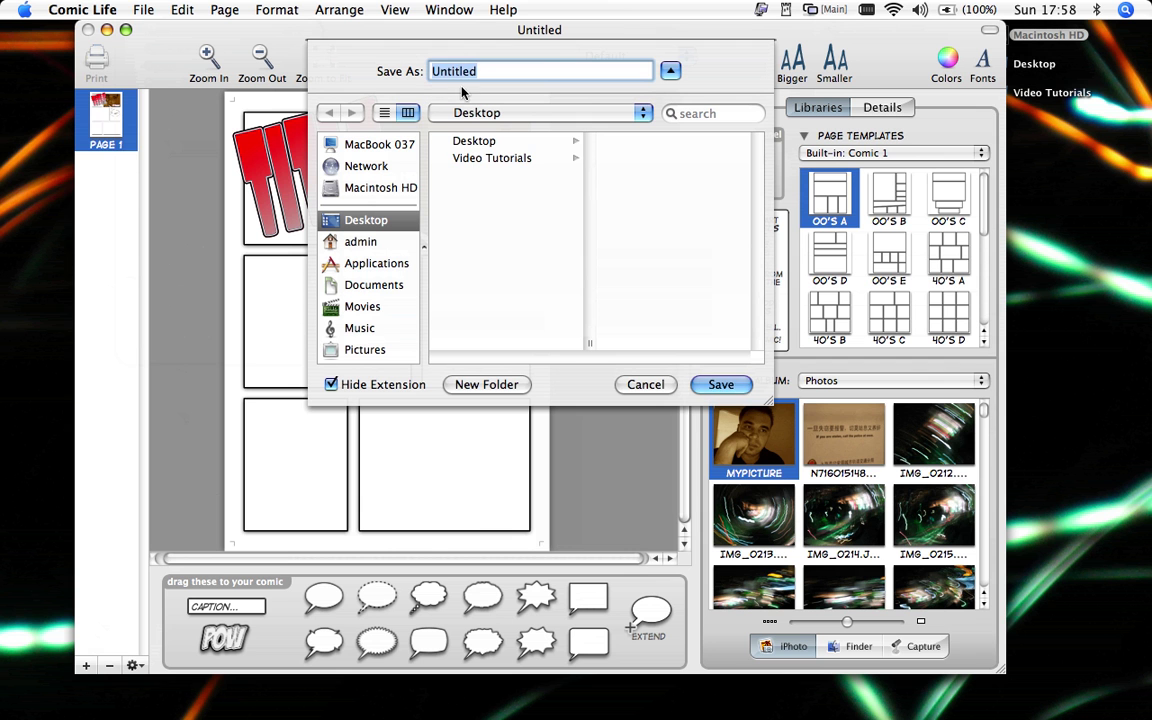
pyautogui.write('demo')
pyautogui.click(670, 72)
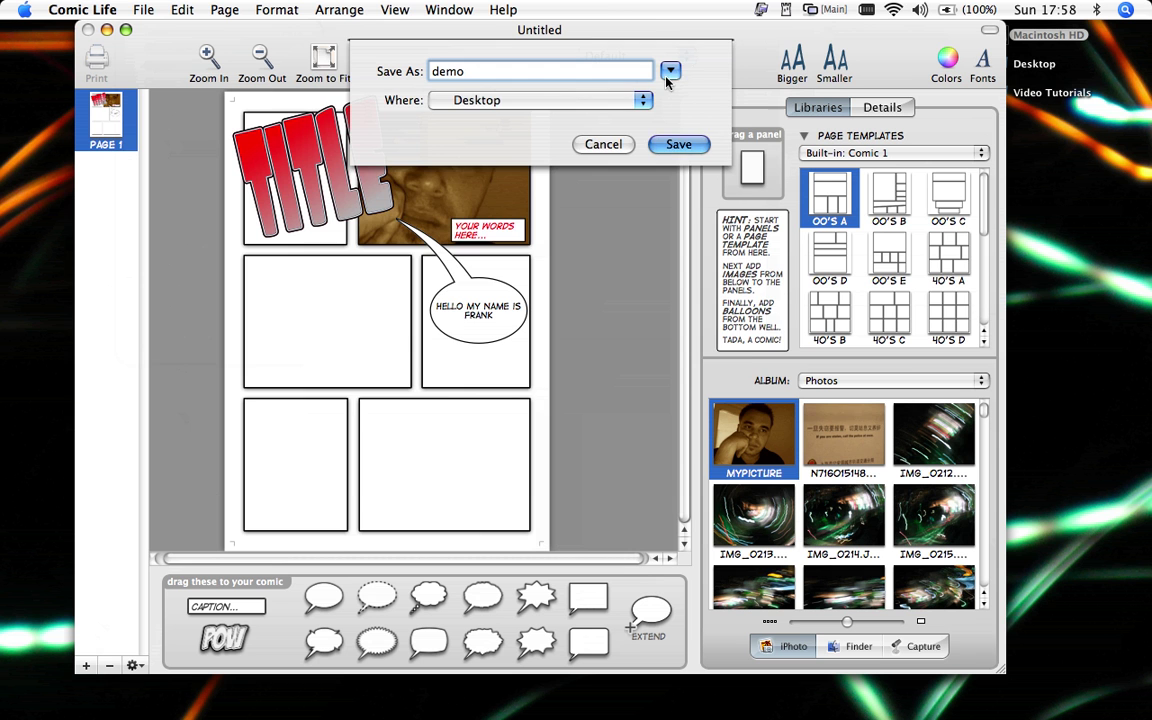
pyautogui.click(670, 72)
pyautogui.click(670, 72)
pyautogui.click(670, 72)
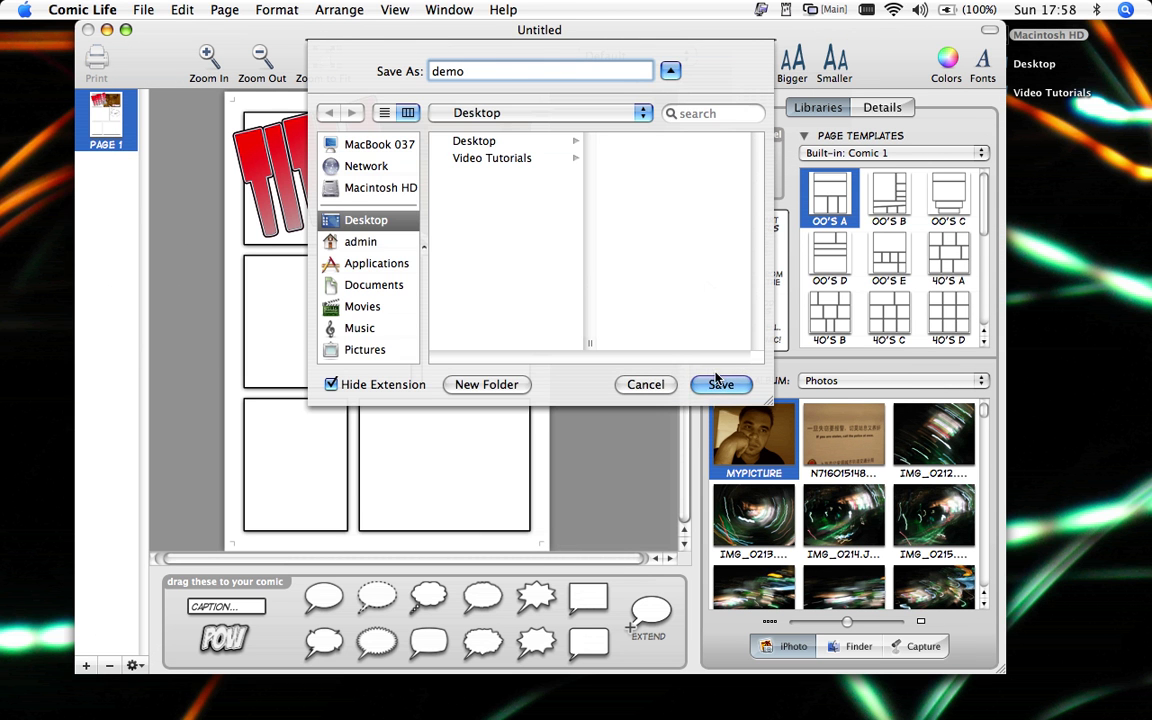
pyautogui.click(722, 386)
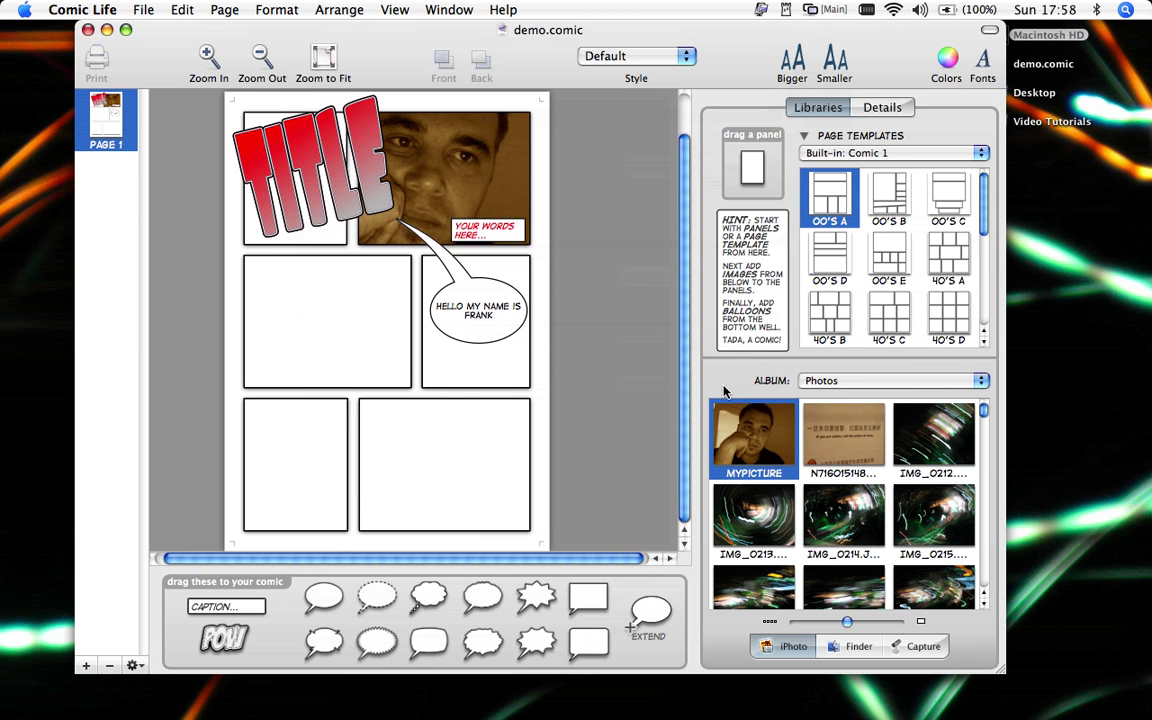
# Step: Export the page as a high-quality JPEG to the Desktop and open Page_1.jpg from the demo folder
pyautogui.moveTo(868, 32); pyautogui.dragTo(828, 32)
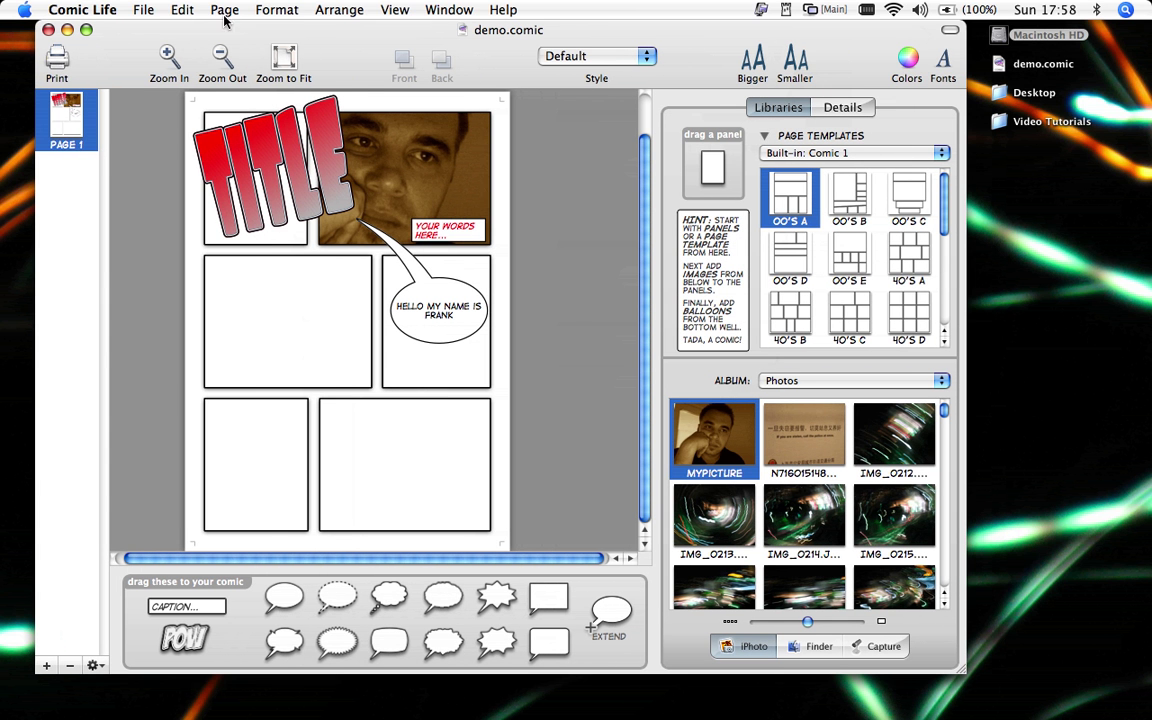
pyautogui.click(144, 11)
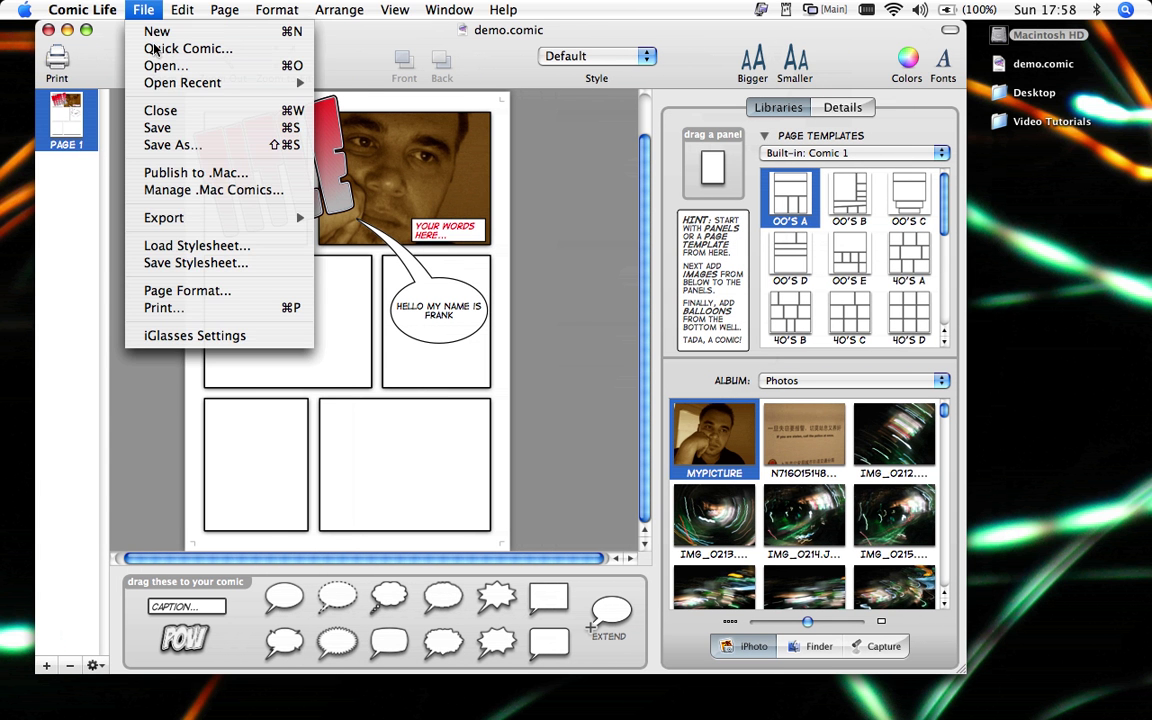
pyautogui.moveTo(163, 219)
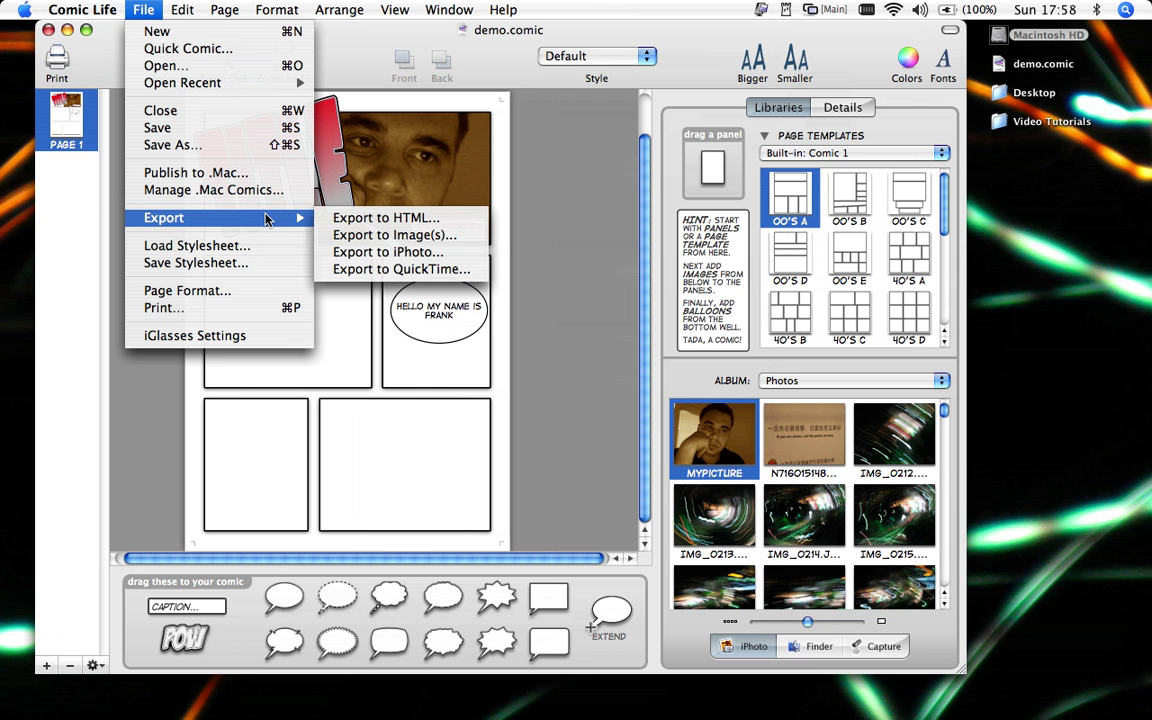
pyautogui.click(355, 240)
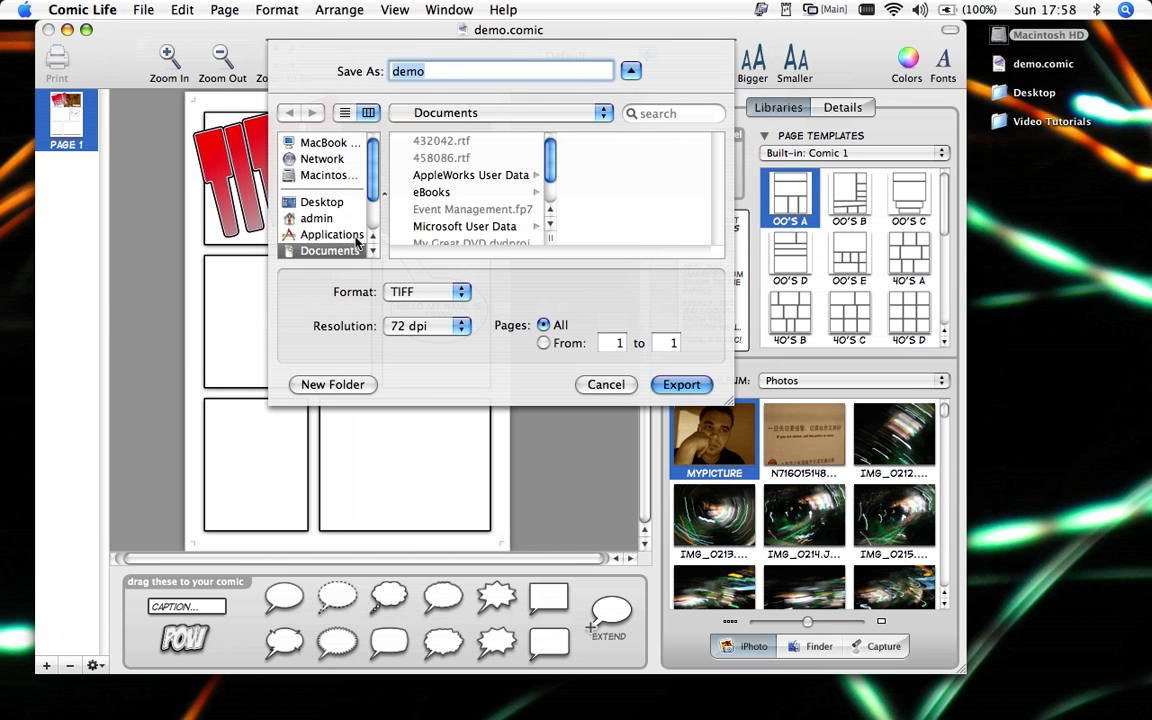
pyautogui.click(425, 291)
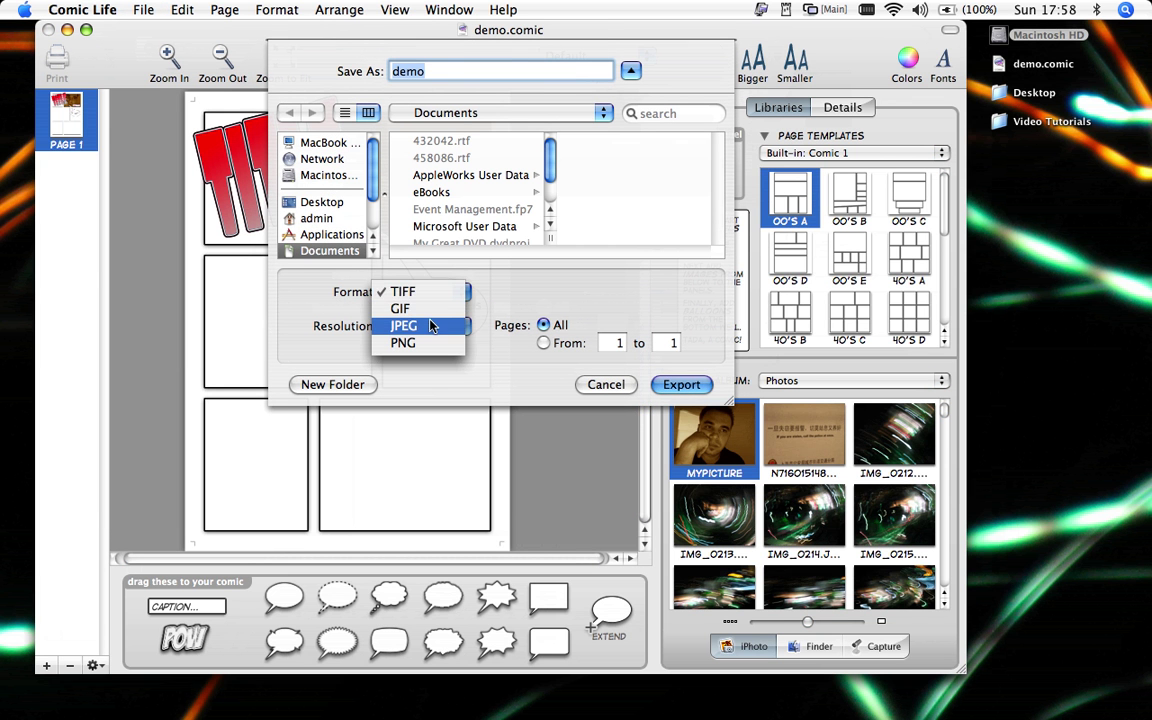
pyautogui.click(432, 328)
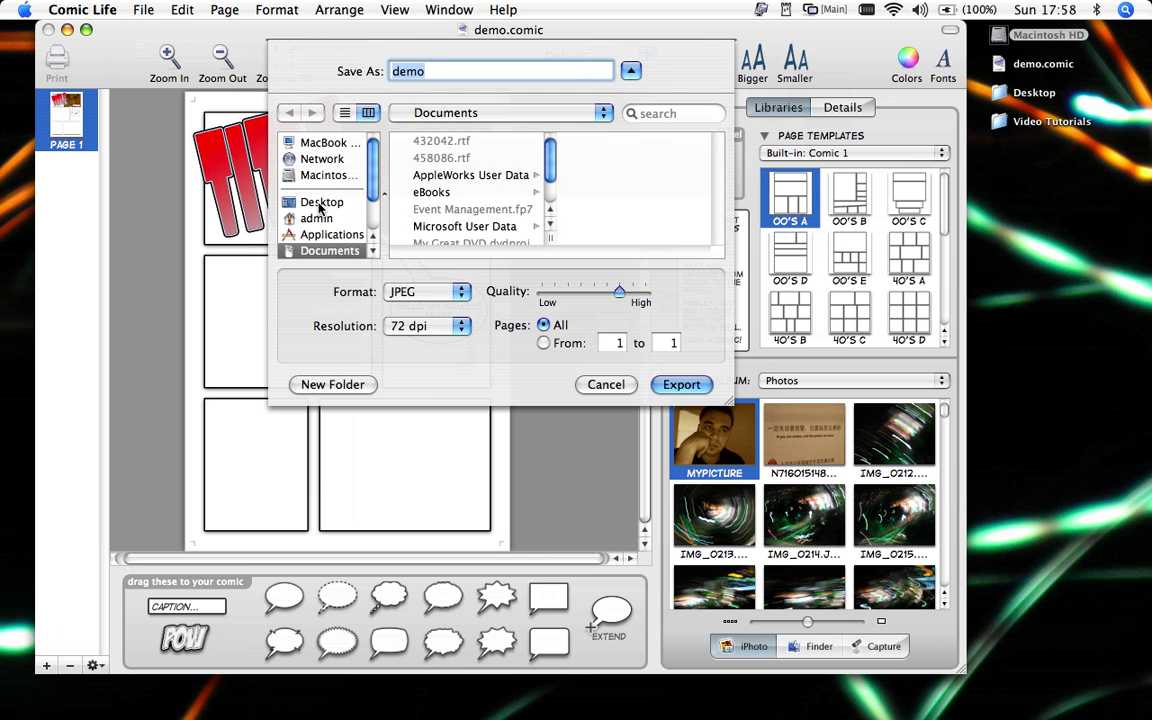
pyautogui.click(320, 203)
pyautogui.moveTo(620, 291); pyautogui.dragTo(645, 292)
pyautogui.click(679, 384)
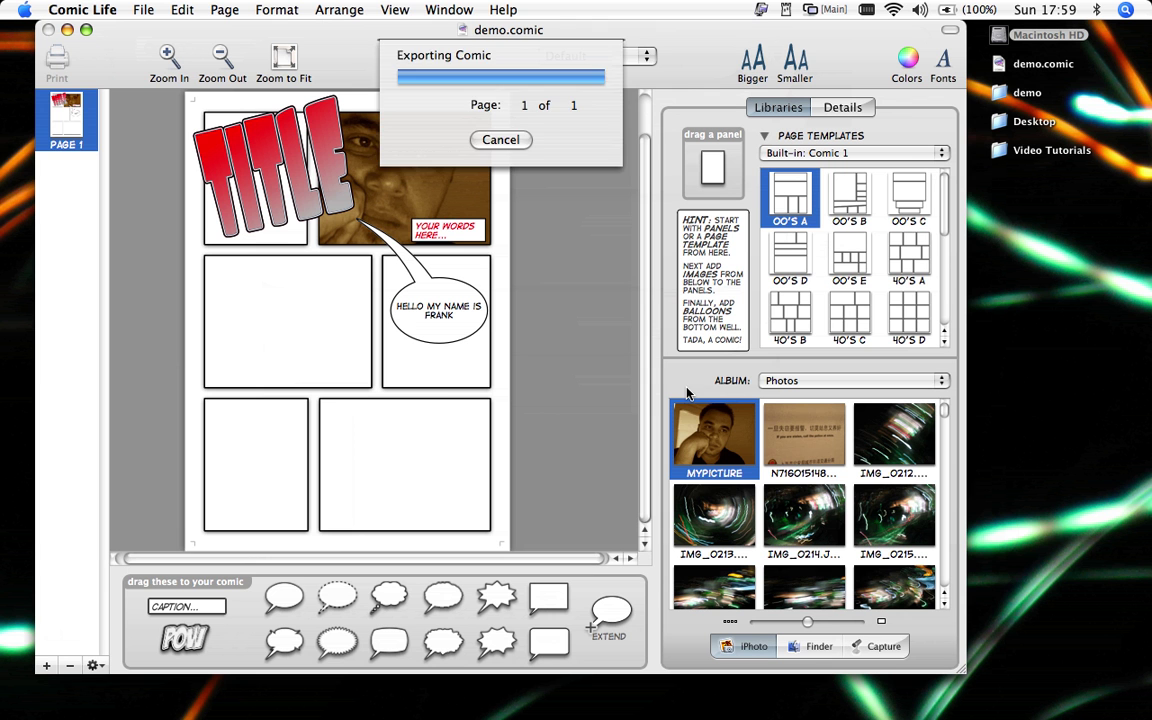
pyautogui.doubleClick(1001, 93)
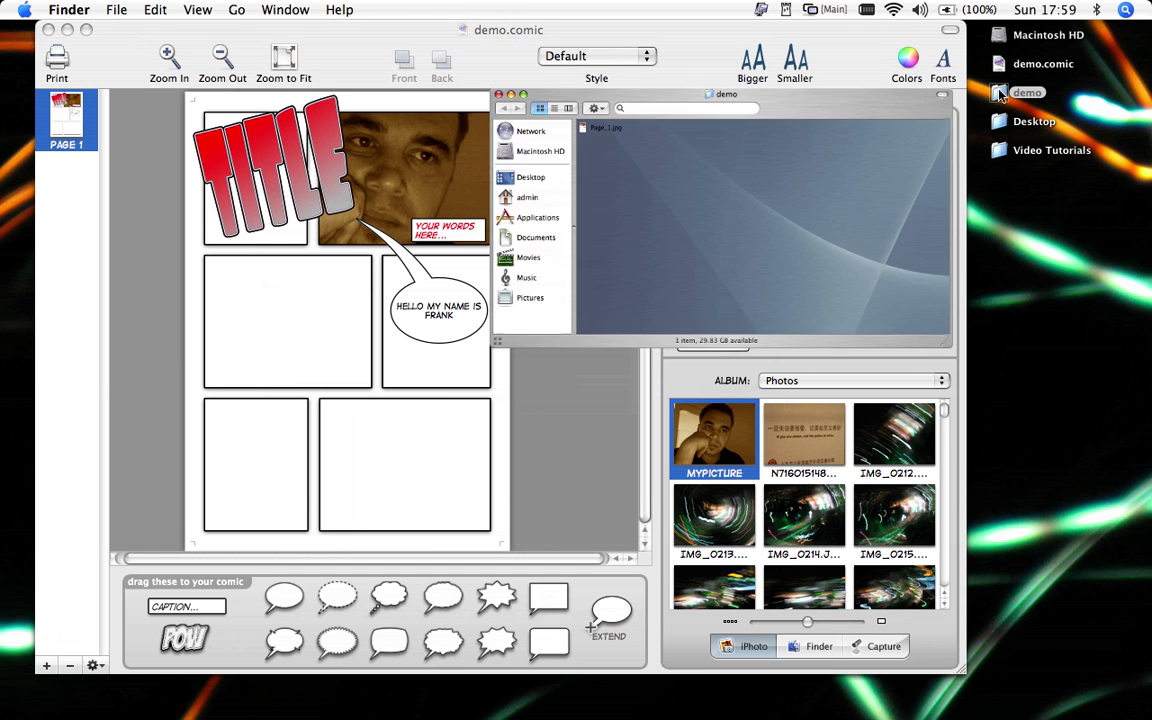
pyautogui.doubleClick(366, 148)
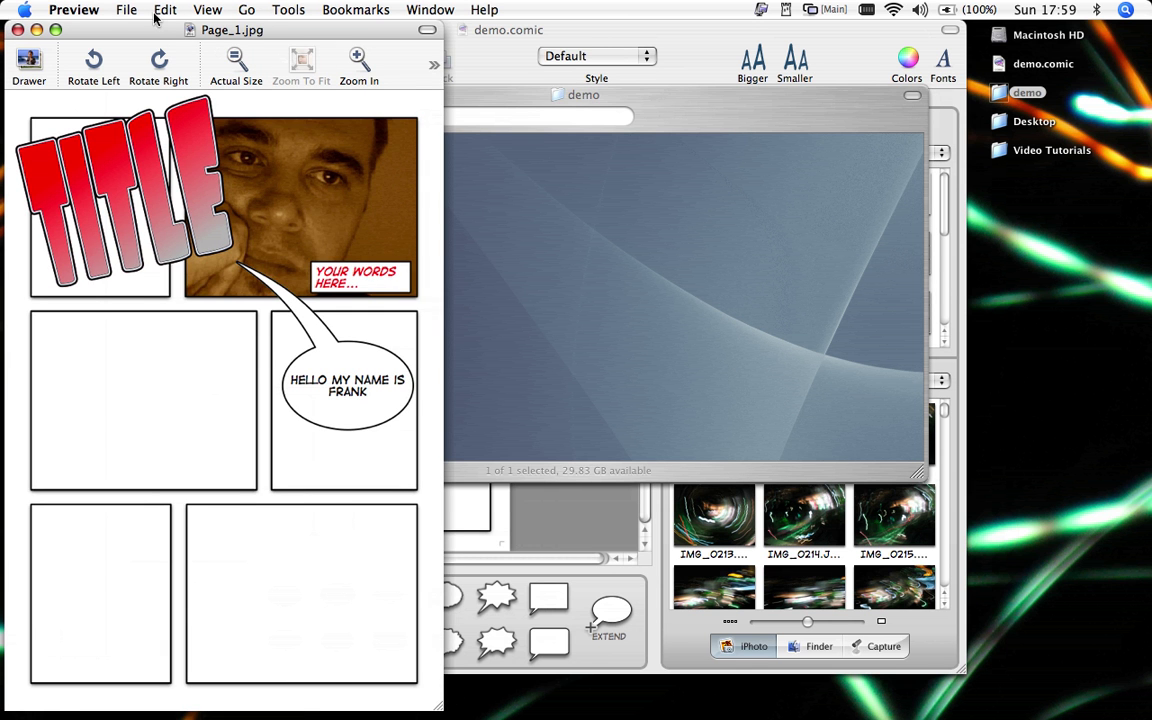
# Step: Show the Page_1.jpg thumbnail drawer, then quit Preview and close the demo folder to return to demo.comic
pyautogui.press('super+shift+d')
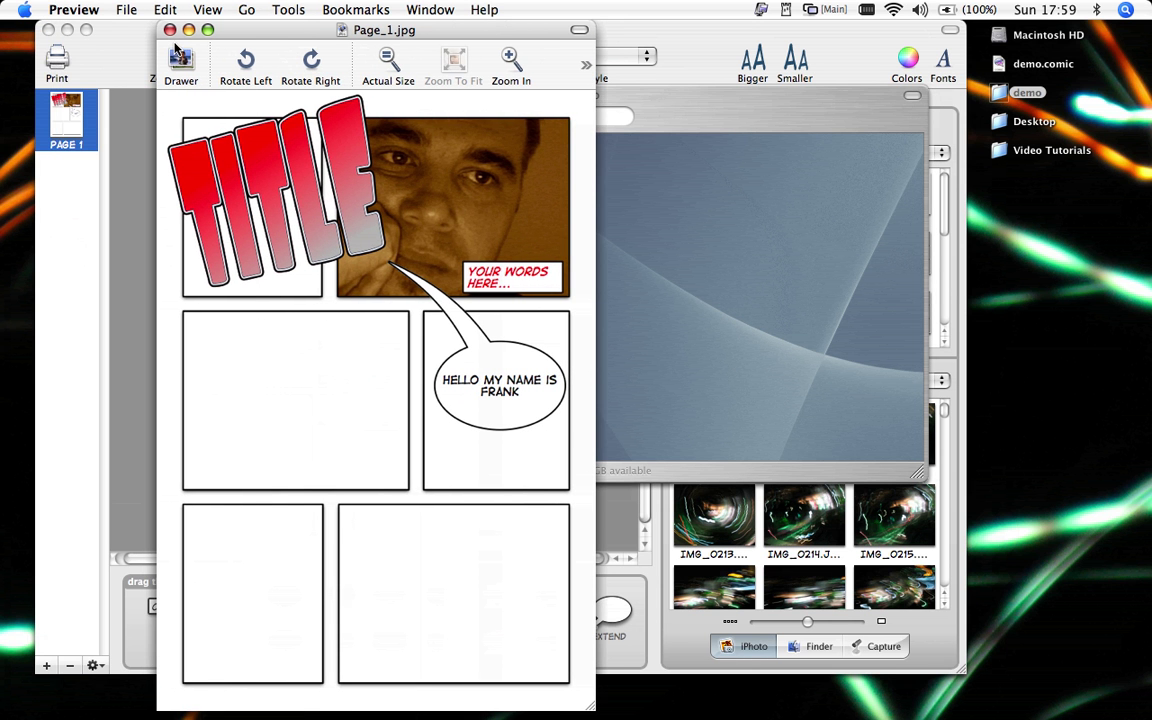
pyautogui.press('super+q')
pyautogui.click(233, 97)
pyautogui.click(355, 62)
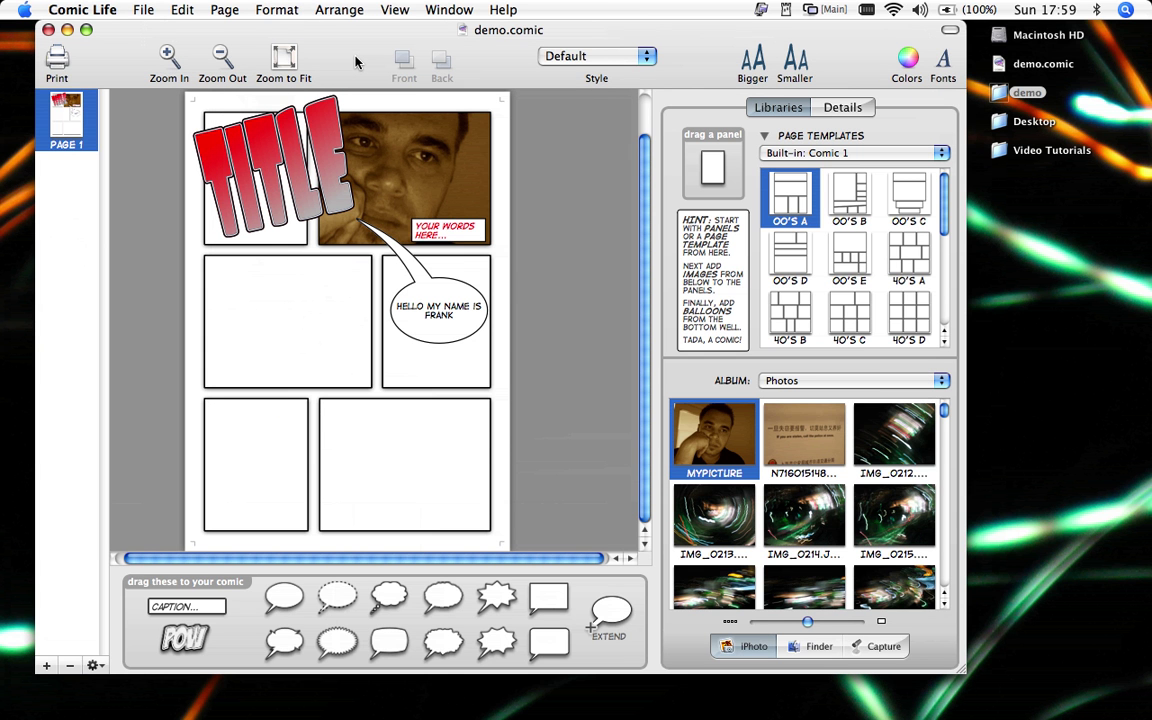